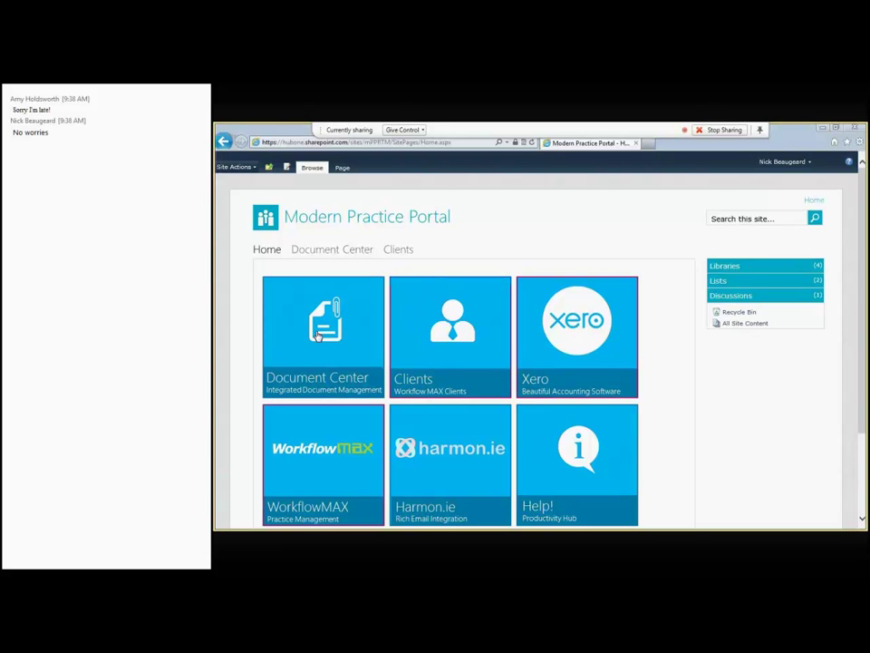
# - Open the site content types gallery in the Document Center's site settings
pyautogui.click(317, 335)
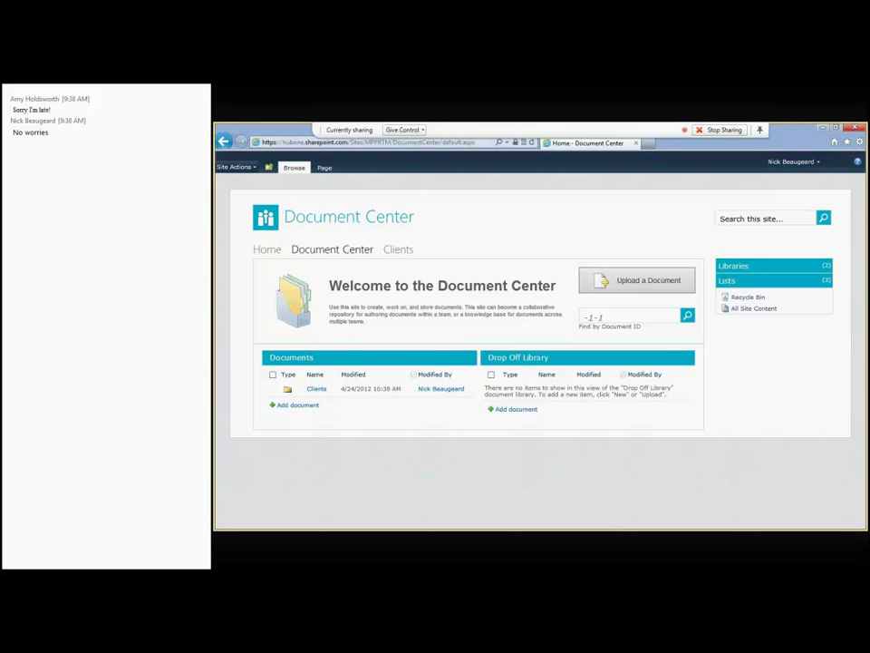
pyautogui.click(252, 170)
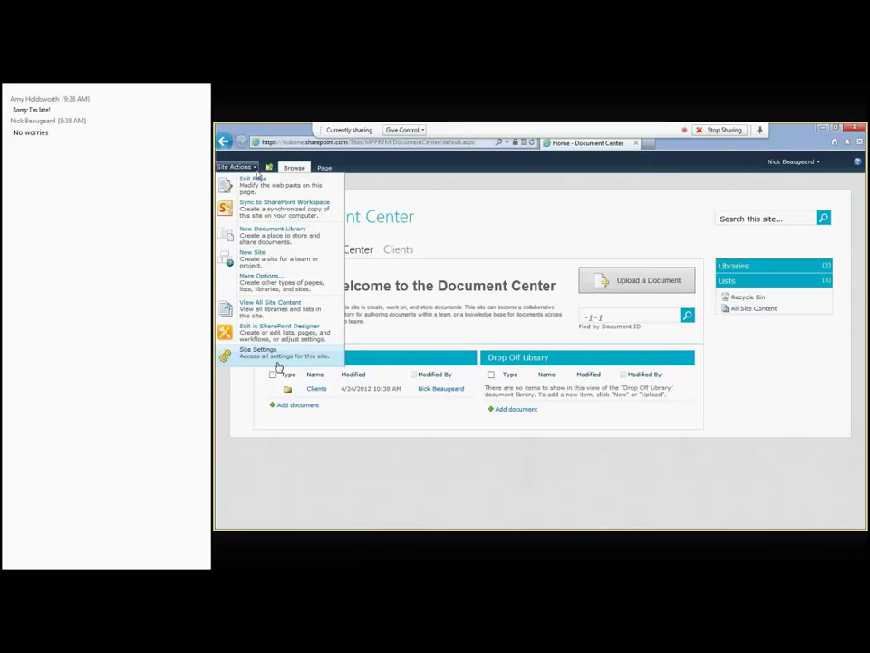
pyautogui.click(278, 362)
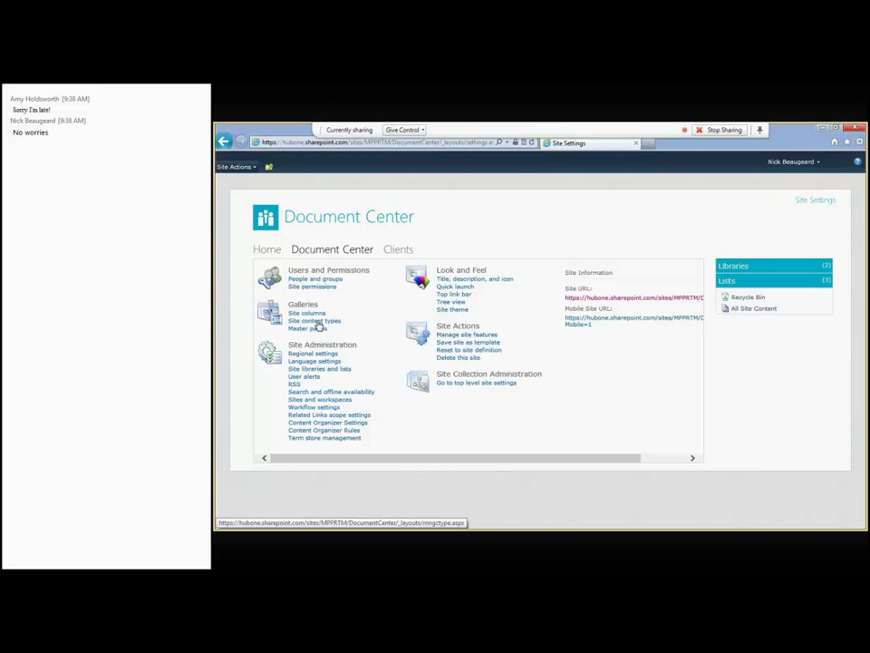
pyautogui.click(317, 322)
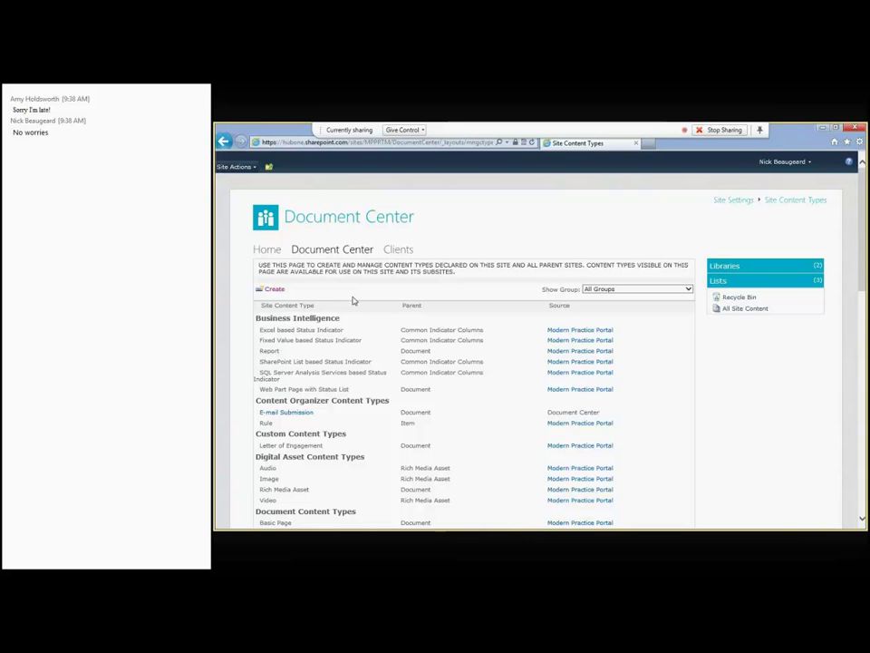
# - Look through the site content types and open Client Document in the Modern Practice group
pyautogui.scroll(-2, 358, 319)
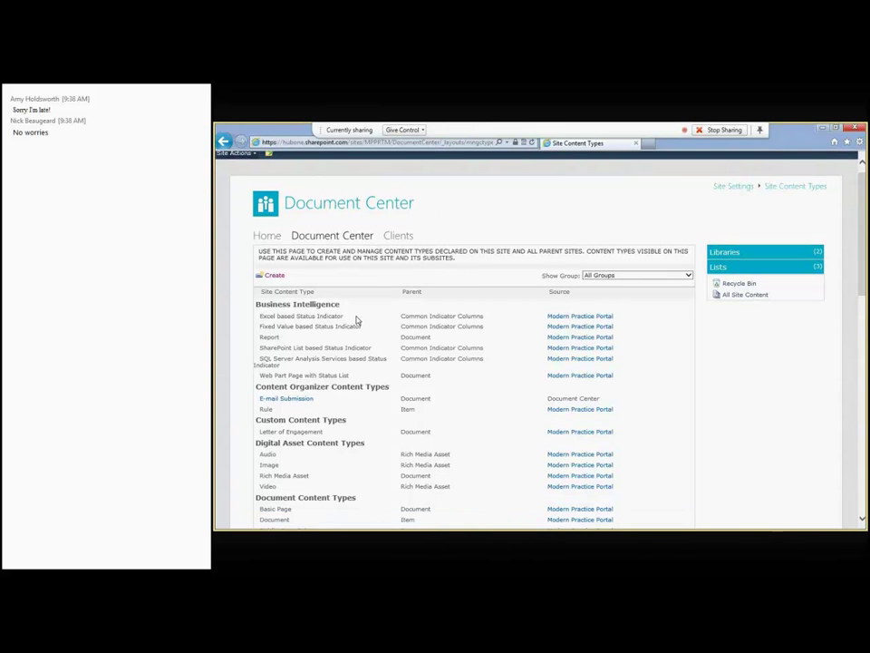
pyautogui.scroll(-1, 337, 328)
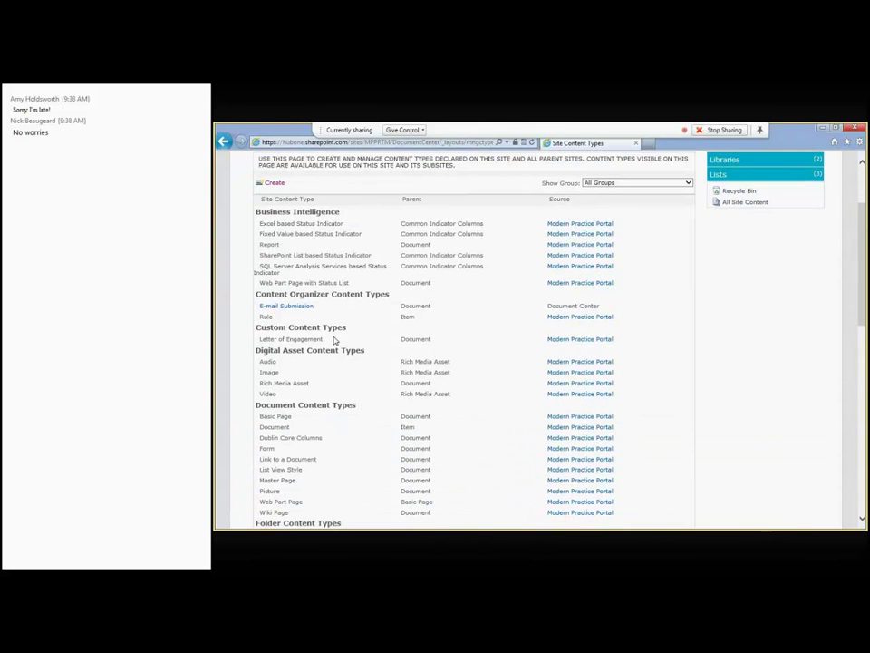
pyautogui.scroll(-5, 334, 340)
pyautogui.scroll(-5, 334, 340)
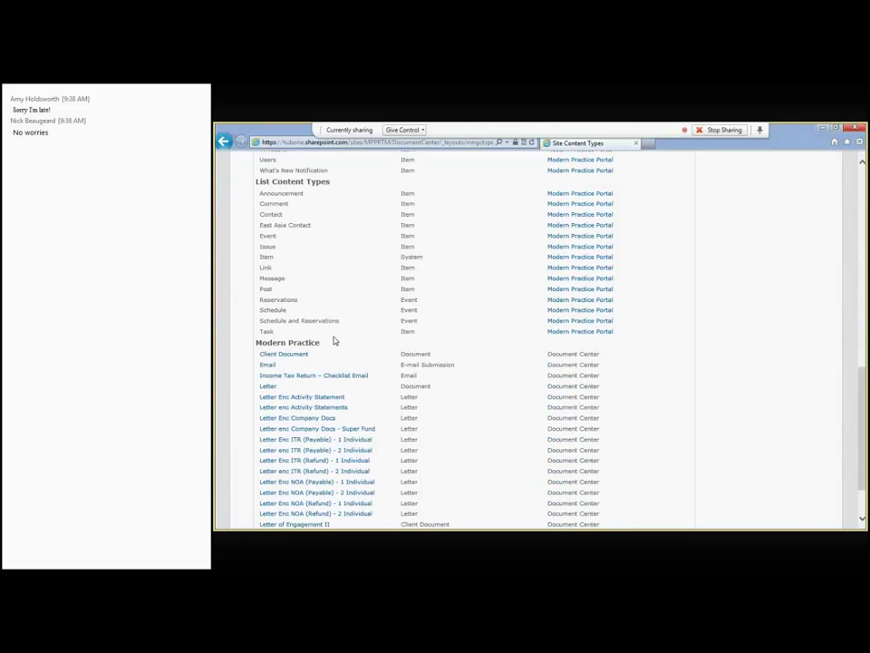
pyautogui.scroll(-3, 334, 340)
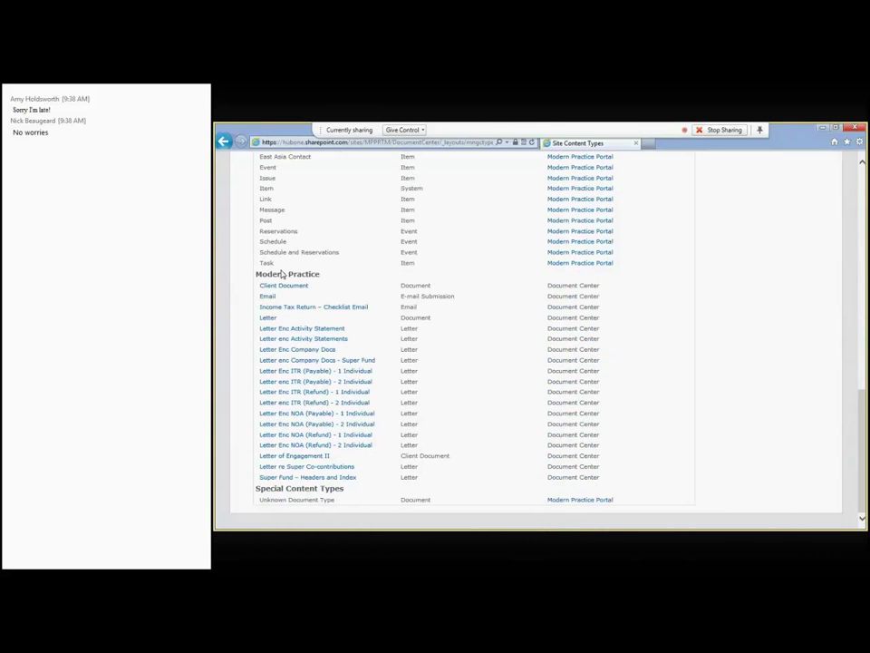
pyautogui.scroll(3, 359, 271)
pyautogui.scroll(7, 357, 272)
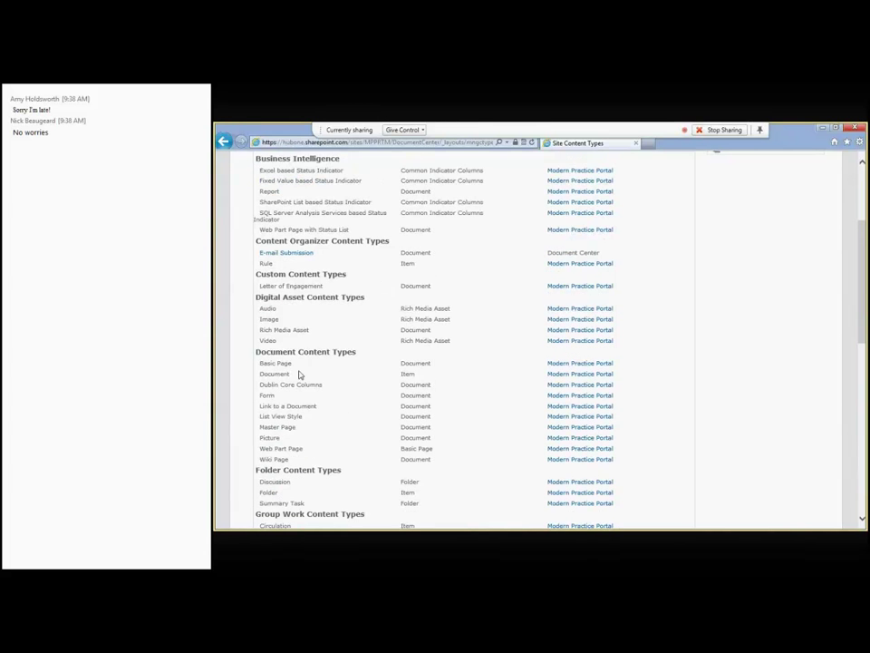
pyautogui.scroll(-5, 301, 370)
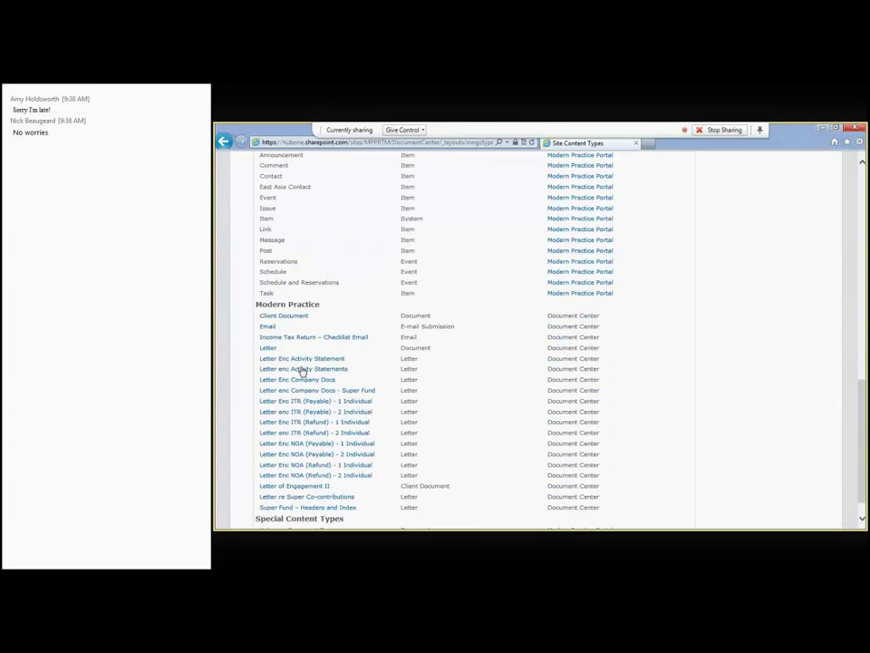
pyautogui.click(292, 316)
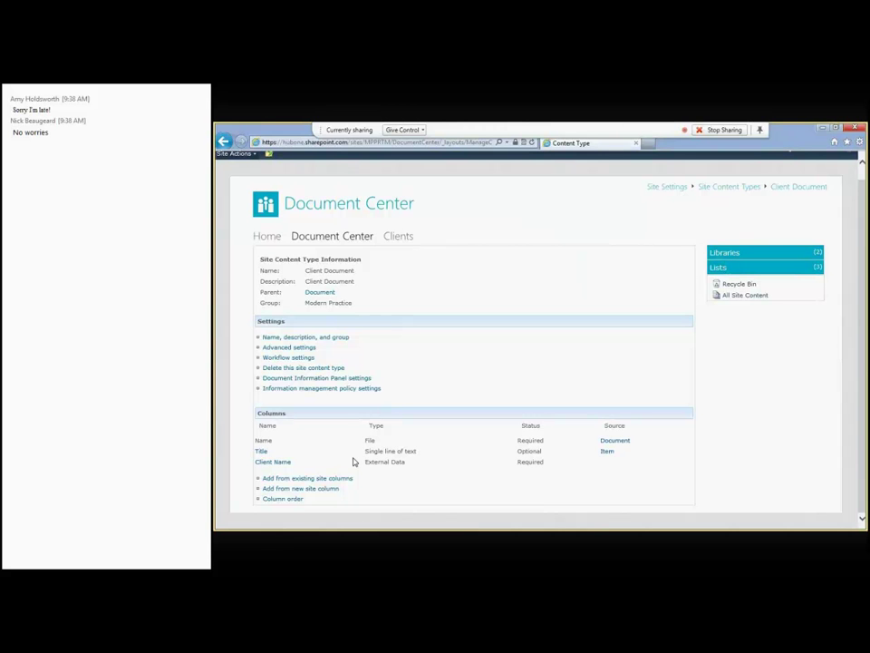
# - Start a new site column for the Client Document content type, named Tax Year, with the Choice information type
pyautogui.click(318, 495)
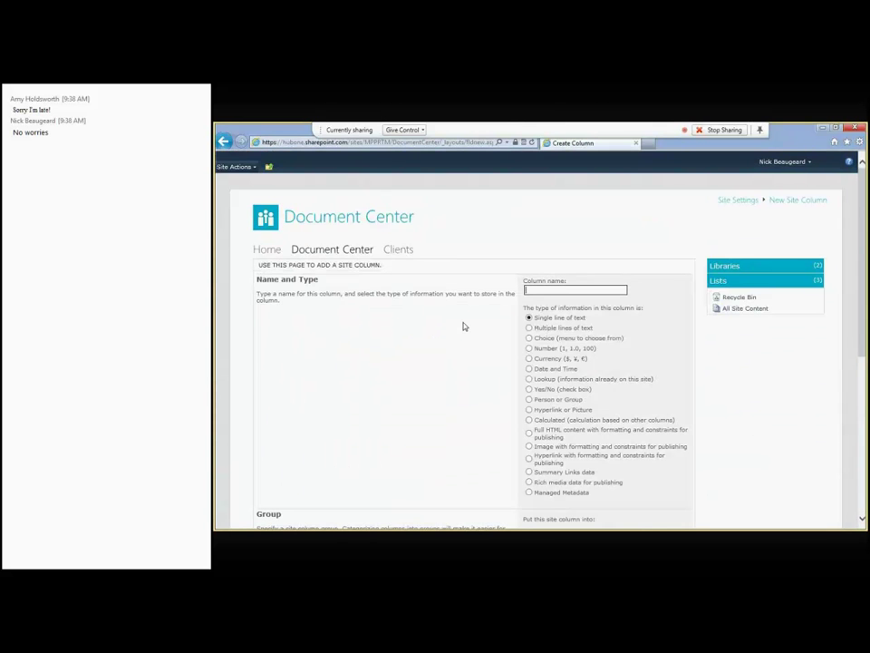
pyautogui.write('Tax Year')
pyautogui.click(530, 340)
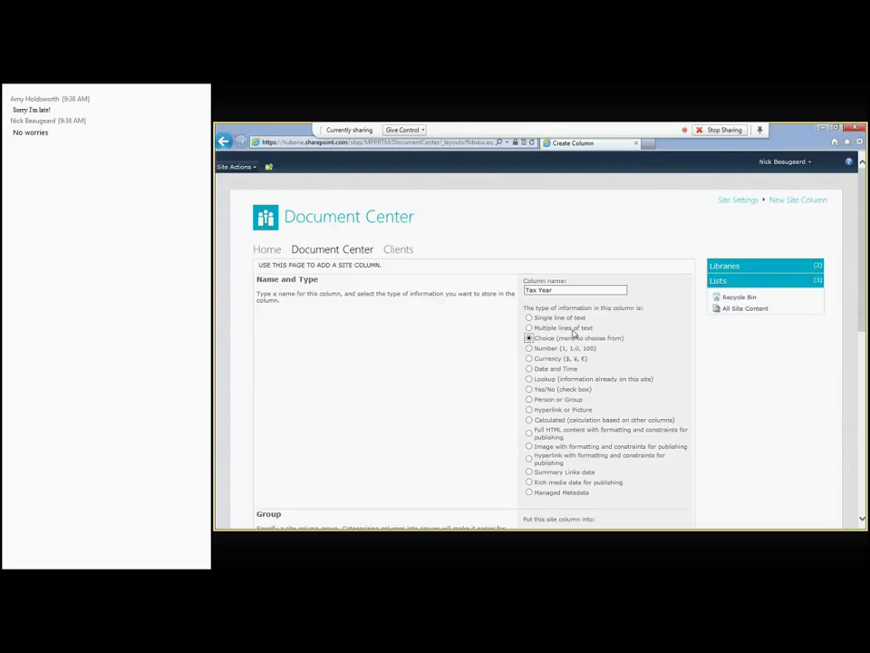
# - Put the column into the existing MPP Columns group and describe it as "This is the tax year the document refers to"
pyautogui.scroll(-3, 573, 334)
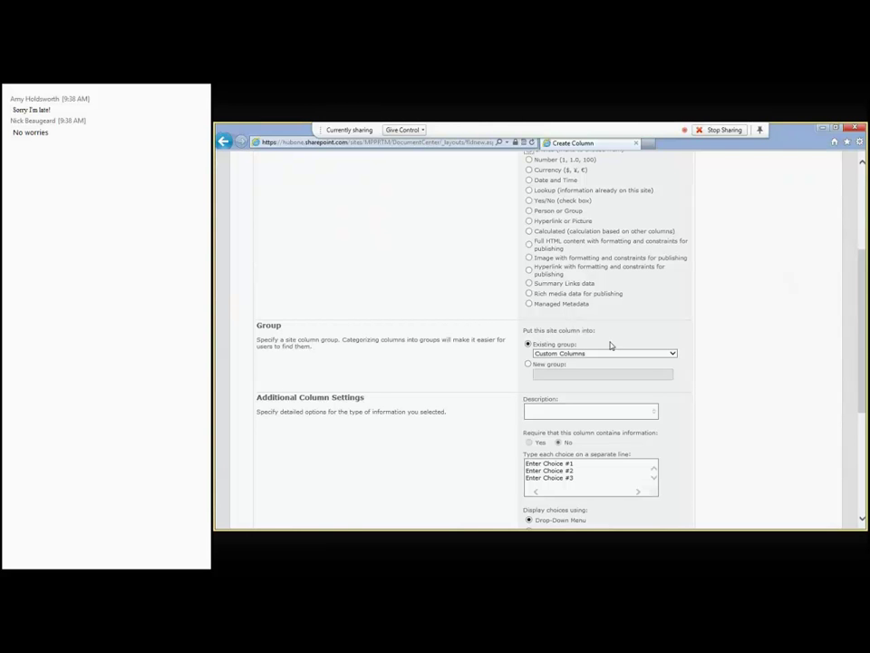
pyautogui.click(672, 352)
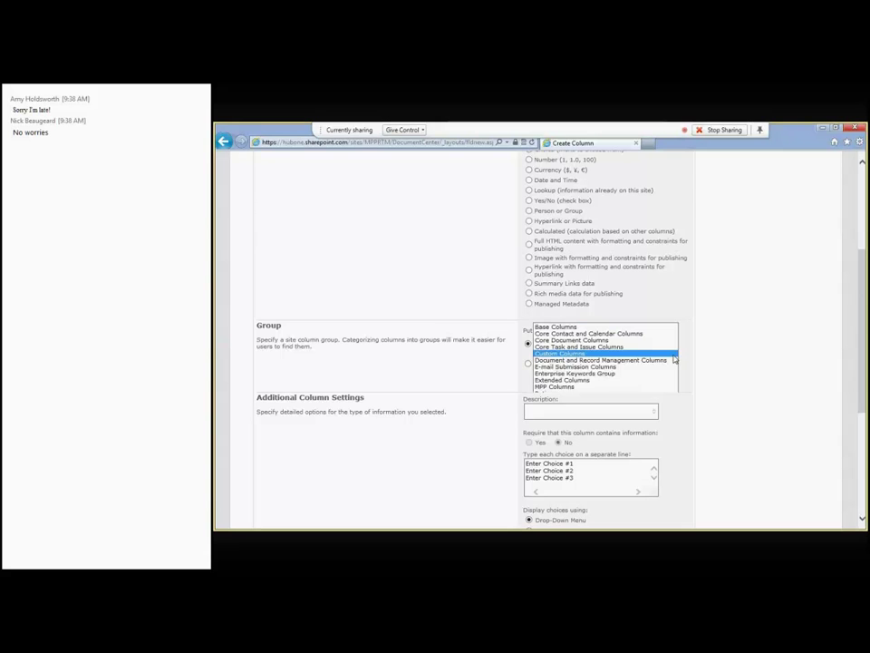
pyautogui.click(598, 388)
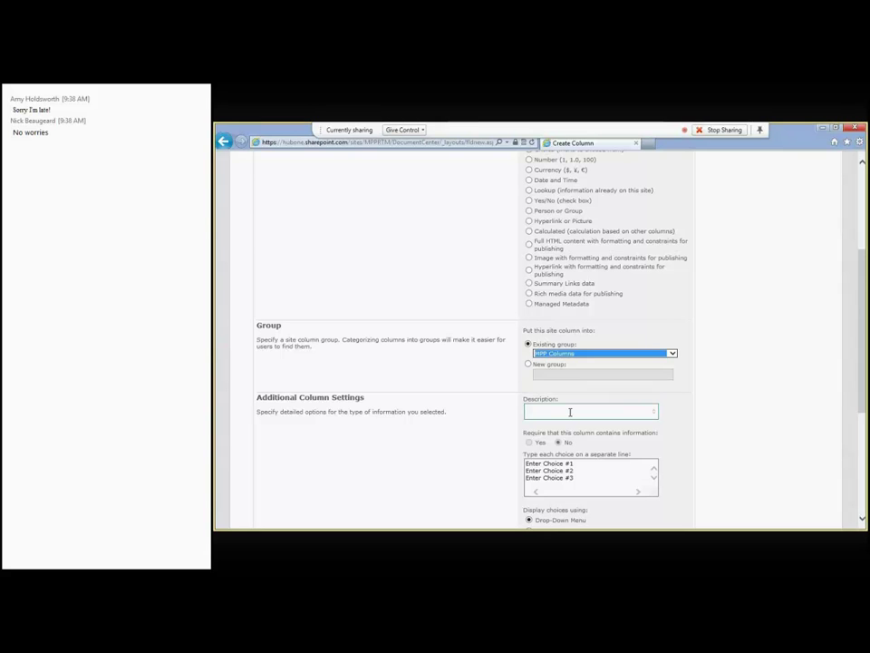
pyautogui.click(573, 411)
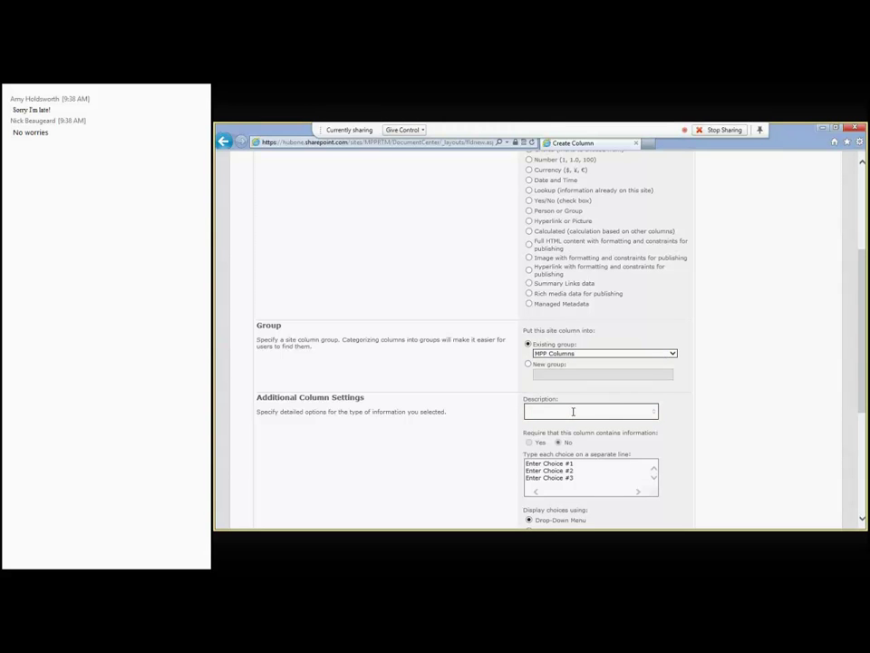
pyautogui.write('This is the tax year the document referrs to')
# - Replace the placeholder choices with the years 2000 through 2014, one per line
pyautogui.moveTo(577, 478); pyautogui.dragTo(526, 469)
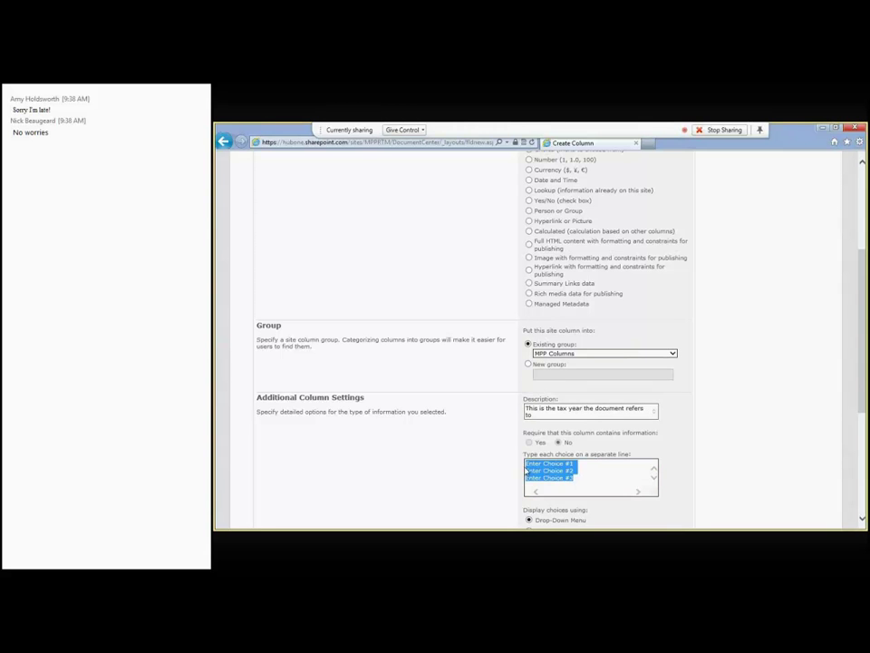
pyautogui.write('2000')
pyautogui.press('Return')
pyautogui.write('200')
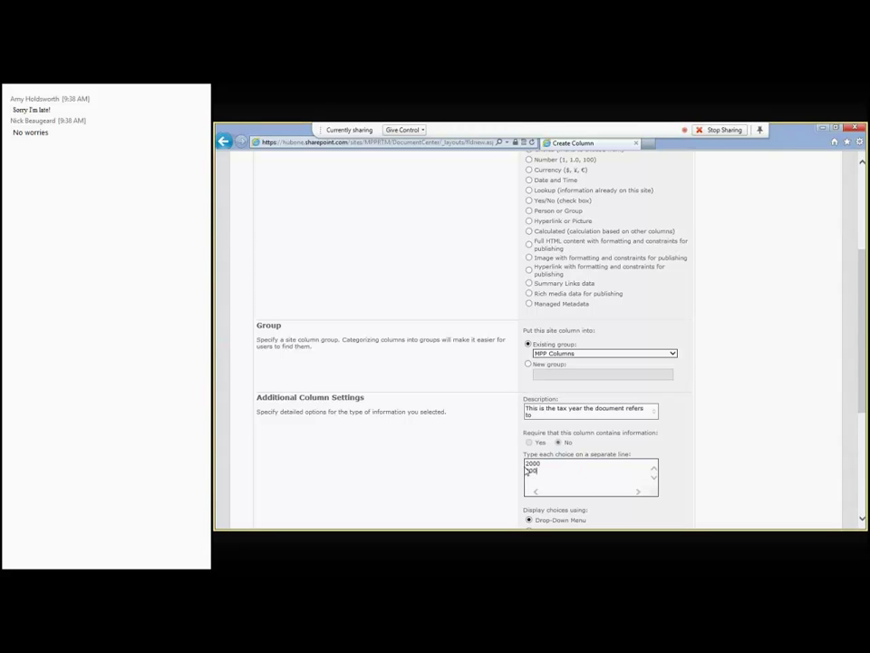
pyautogui.write('1')
pyautogui.press('Return')
pyautogui.write('2002')
pyautogui.press('Return')
pyautogui.write('2003')
pyautogui.press('Return')
pyautogui.write('2004')
pyautogui.press('Return')
pyautogui.write('2005')
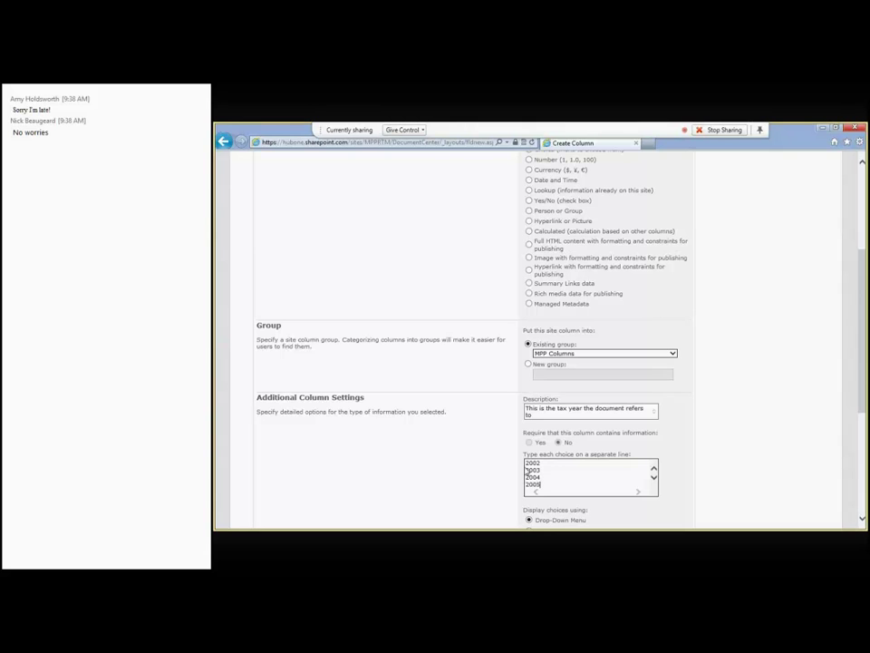
pyautogui.press('Return')
pyautogui.write('2006')
pyautogui.press('Return')
pyautogui.write('2007')
pyautogui.press('Return')
pyautogui.write('2008')
pyautogui.press('Return')
pyautogui.write('2009')
pyautogui.press('Return')
pyautogui.write('2010')
pyautogui.press('Return')
pyautogui.write('2011')
pyautogui.press('Return')
pyautogui.write('2012')
pyautogui.press('Return')
pyautogui.write('2013')
pyautogui.press('Return')
pyautogui.write('2014')
# - Set the column's default choice to 2011 and create the column, keeping updates to inheriting content types enabled
pyautogui.scroll(-2, 736, 458)
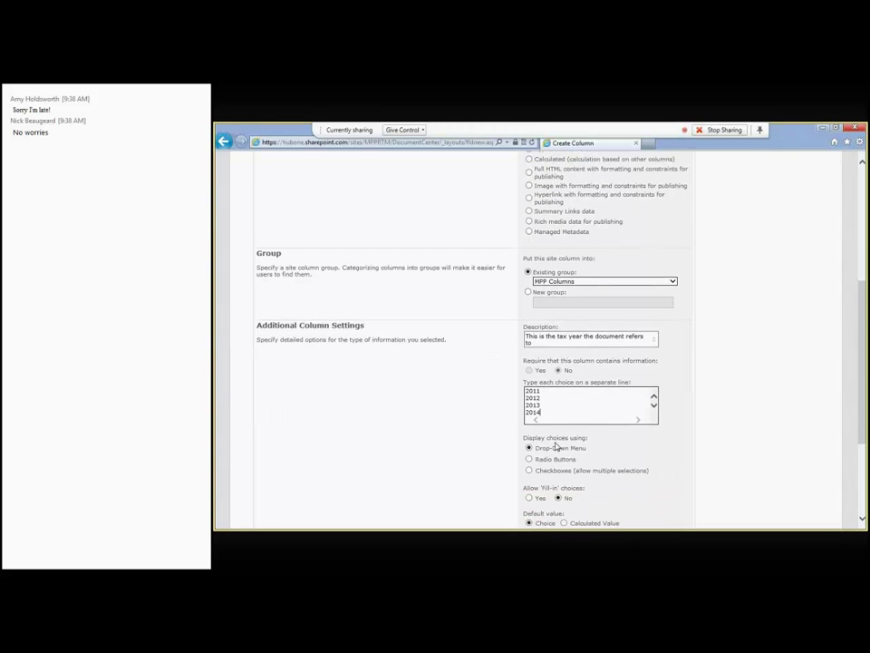
pyautogui.scroll(-2, 564, 453)
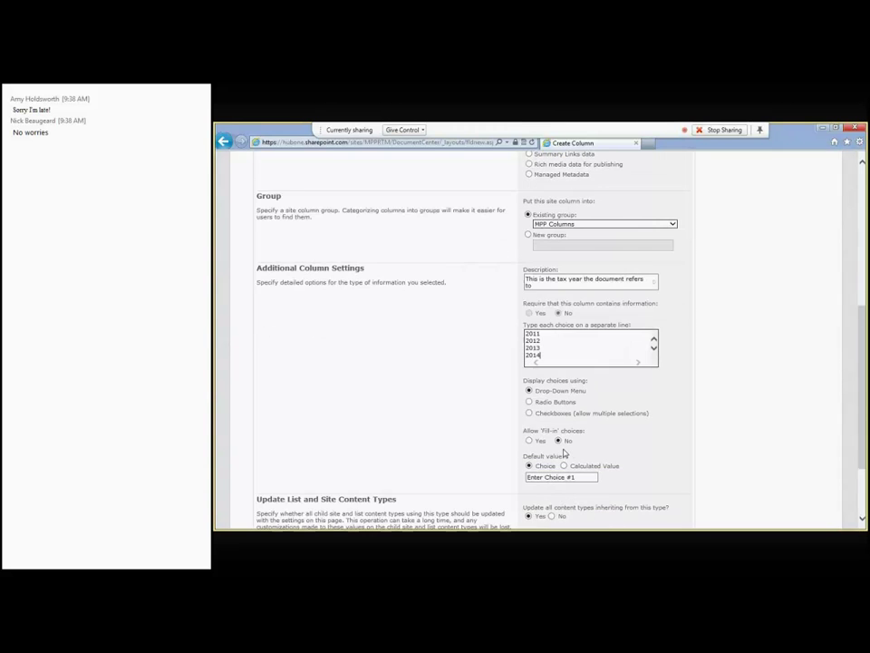
pyautogui.click(544, 446)
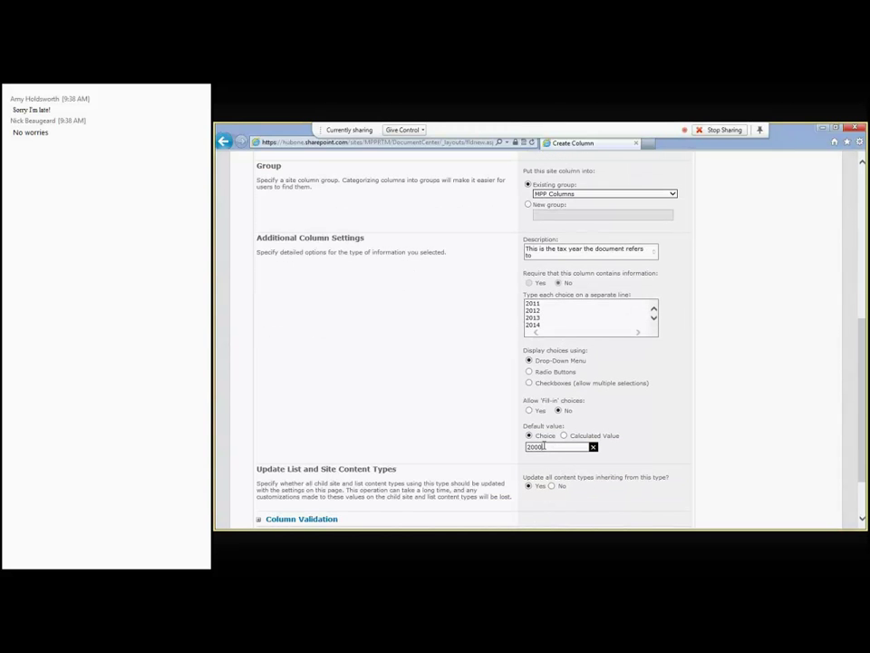
pyautogui.moveTo(544, 446); pyautogui.dragTo(515, 450)
pyautogui.write('2011')
pyautogui.press('Tab')
pyautogui.scroll(-2, 512, 443)
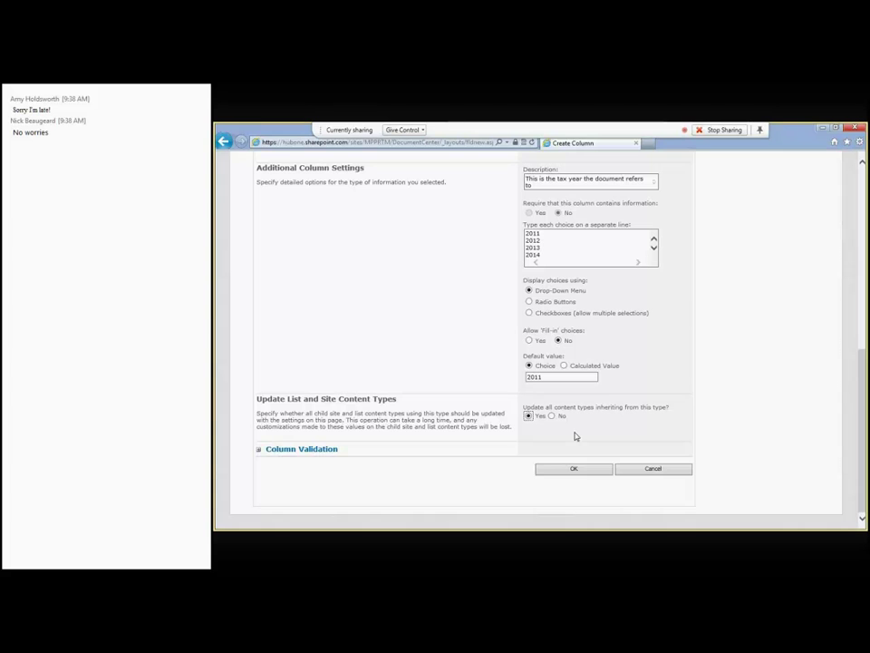
pyautogui.click(575, 471)
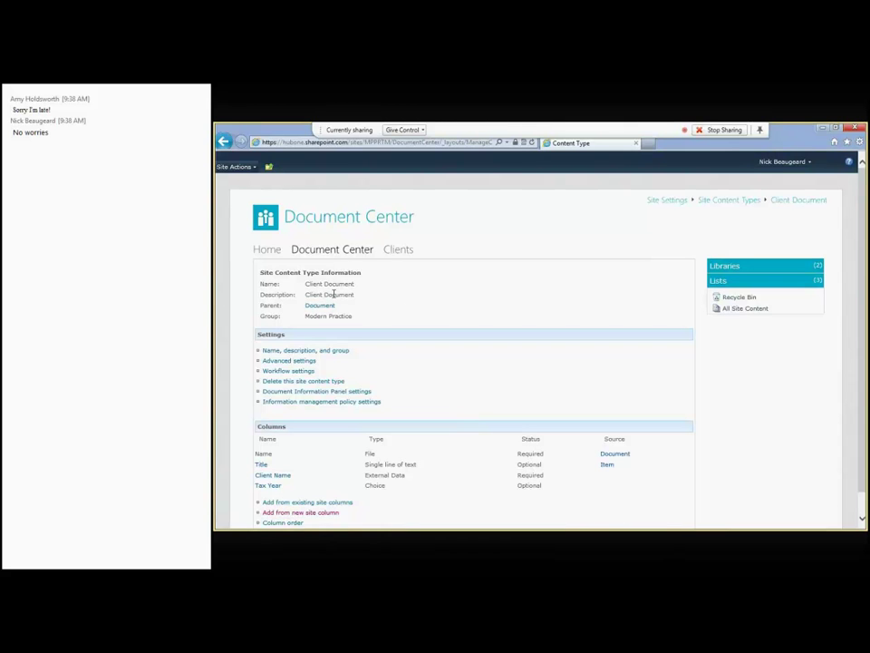
# - Make the Tax Year column required in the Client Document content type and save the change
pyautogui.scroll(-1, 372, 295)
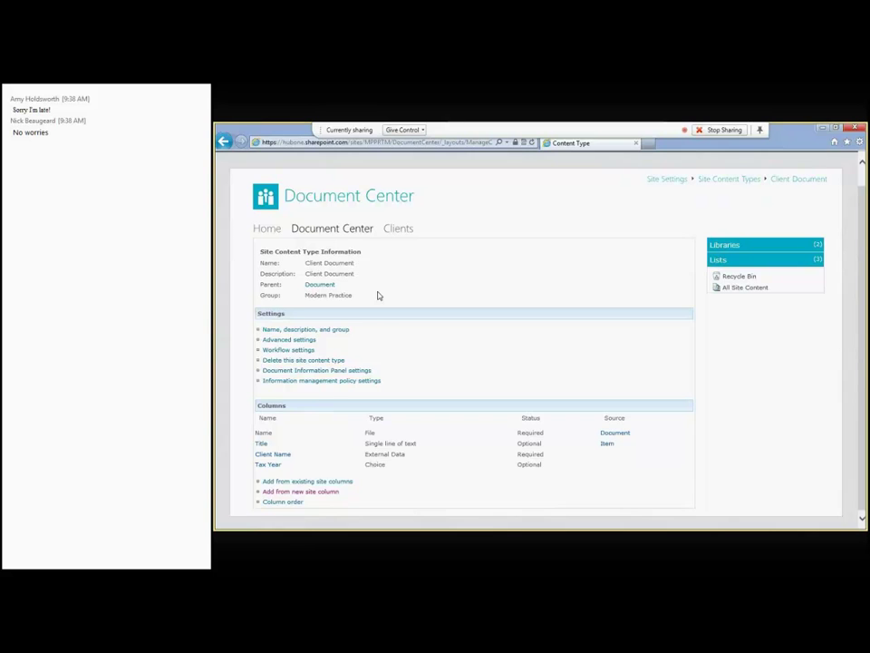
pyautogui.click(272, 463)
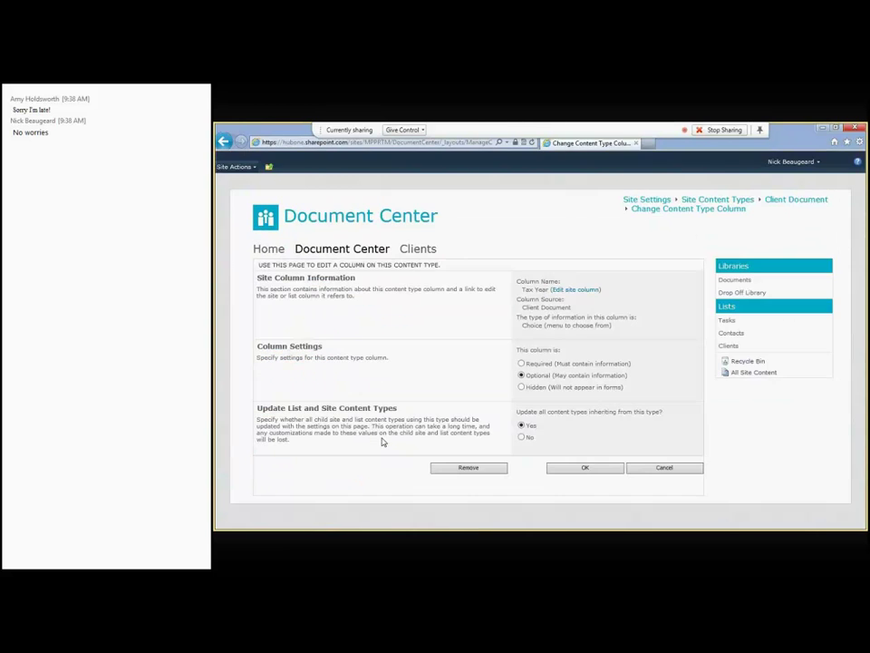
pyautogui.click(521, 364)
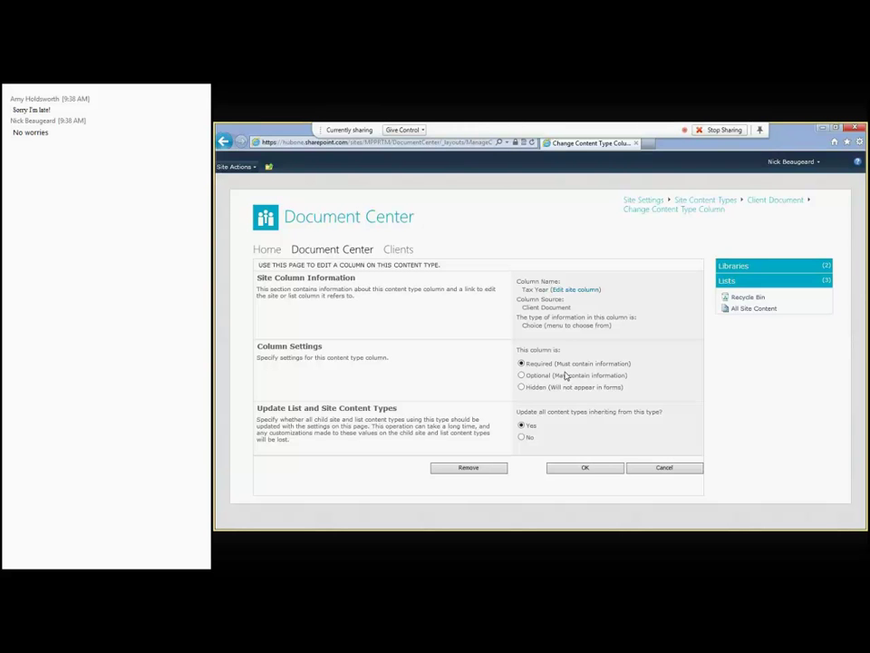
pyautogui.click(591, 467)
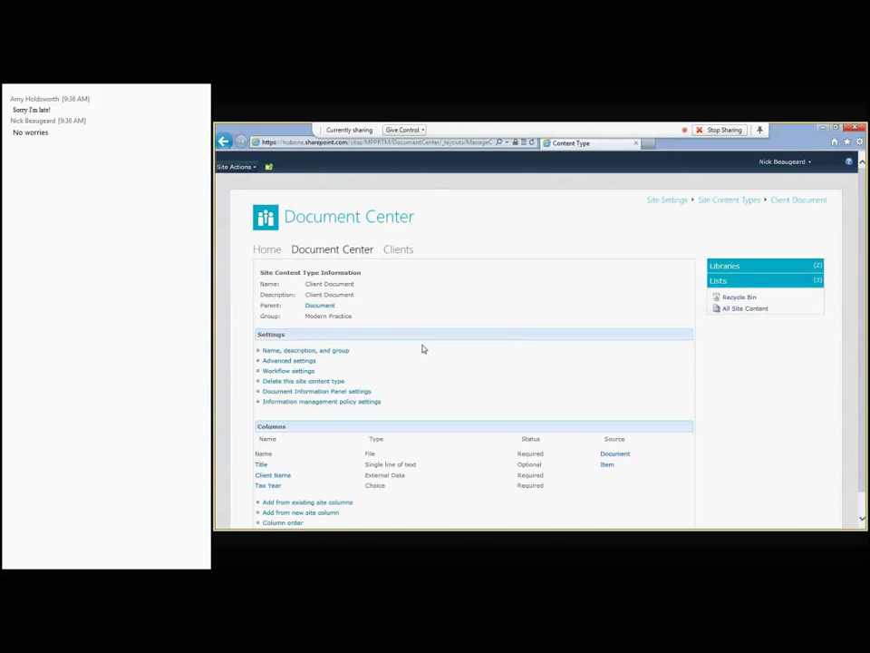
# - Try to create a new Client Document from the Documents library on the Document Center home page
pyautogui.scroll(-1, 440, 346)
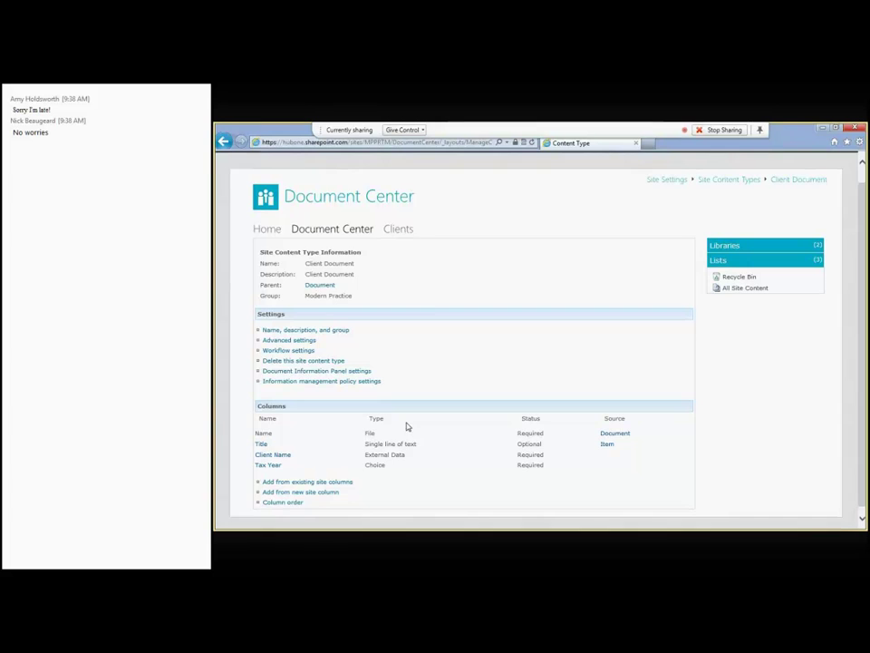
pyautogui.scroll(1, 406, 425)
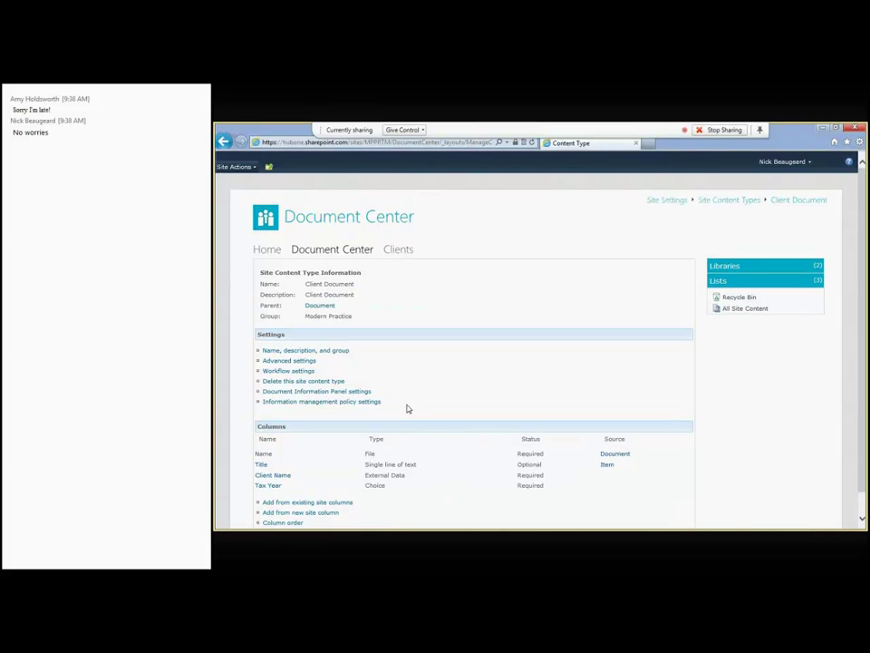
pyautogui.click(346, 252)
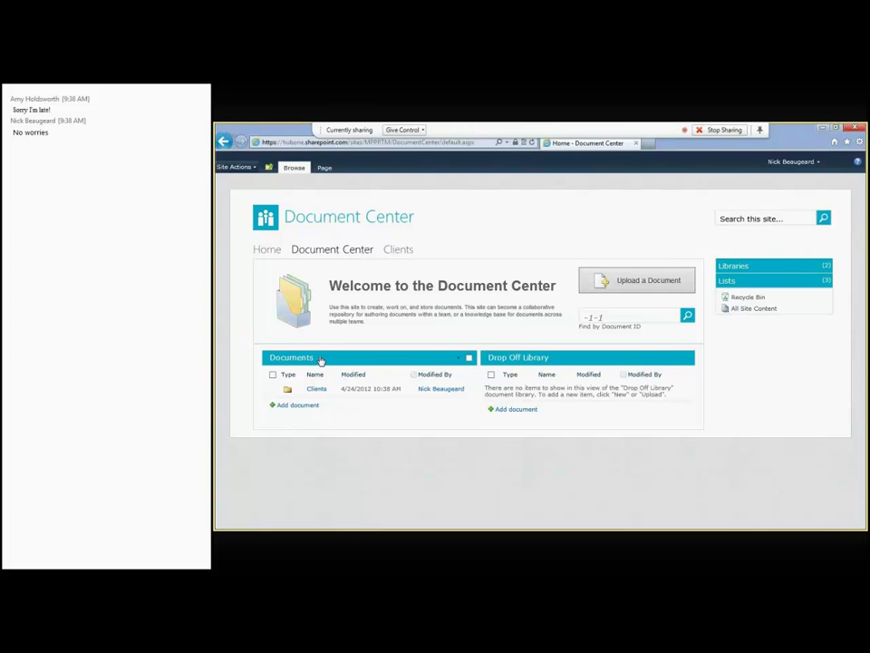
pyautogui.click(321, 359)
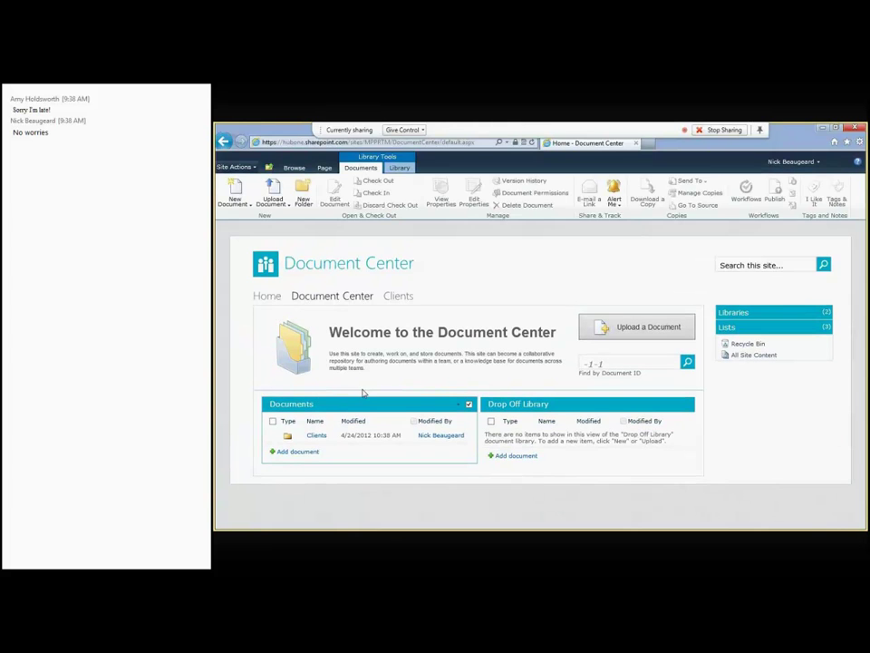
pyautogui.click(251, 205)
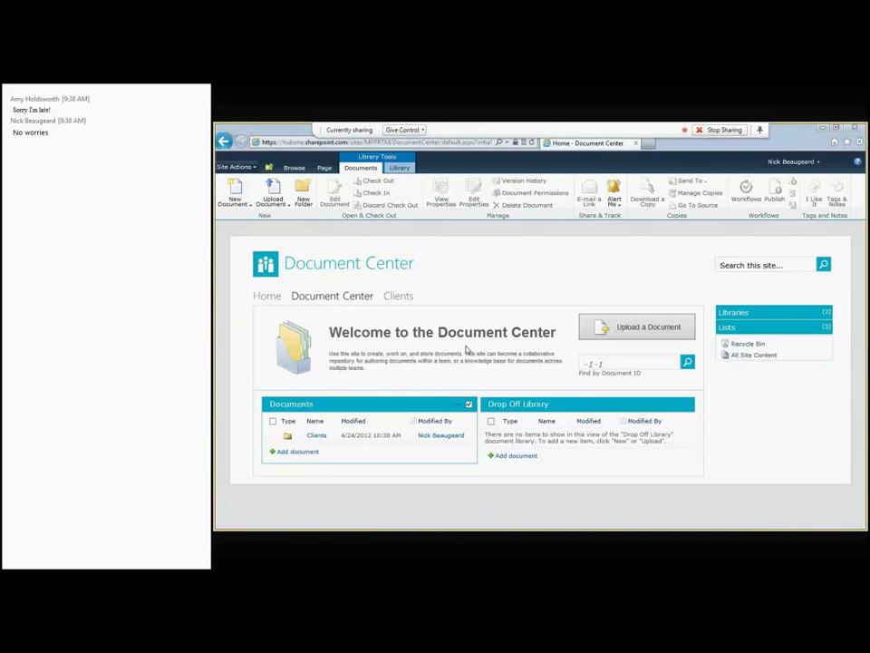
pyautogui.click(250, 203)
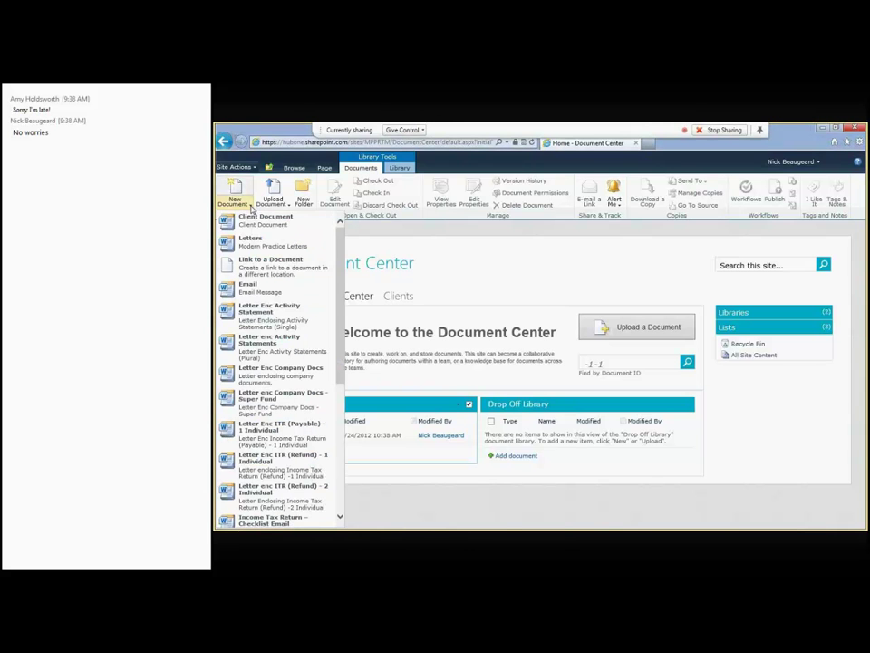
pyautogui.click(281, 230)
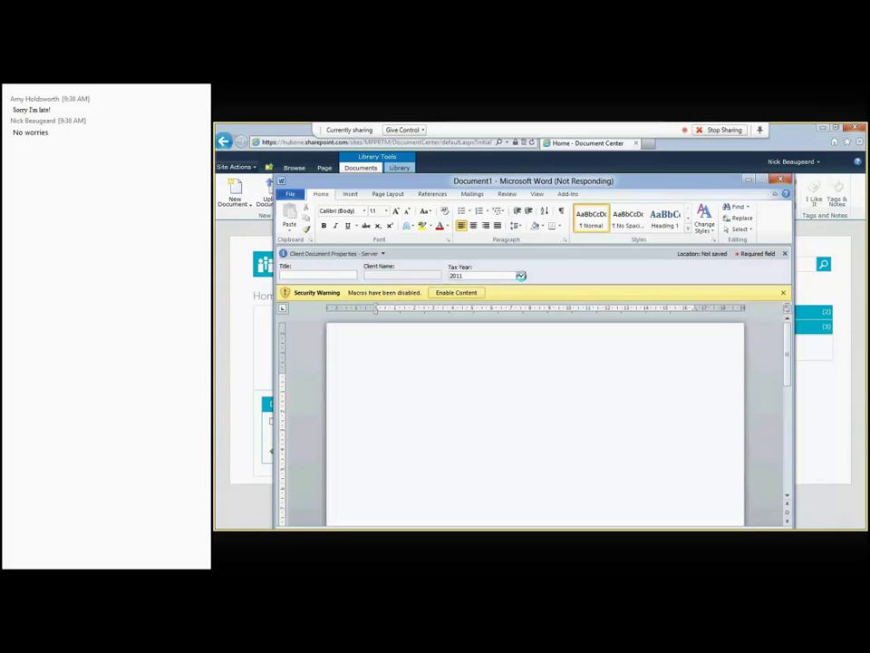
pyautogui.moveTo(537, 181); pyautogui.dragTo(659, 220)
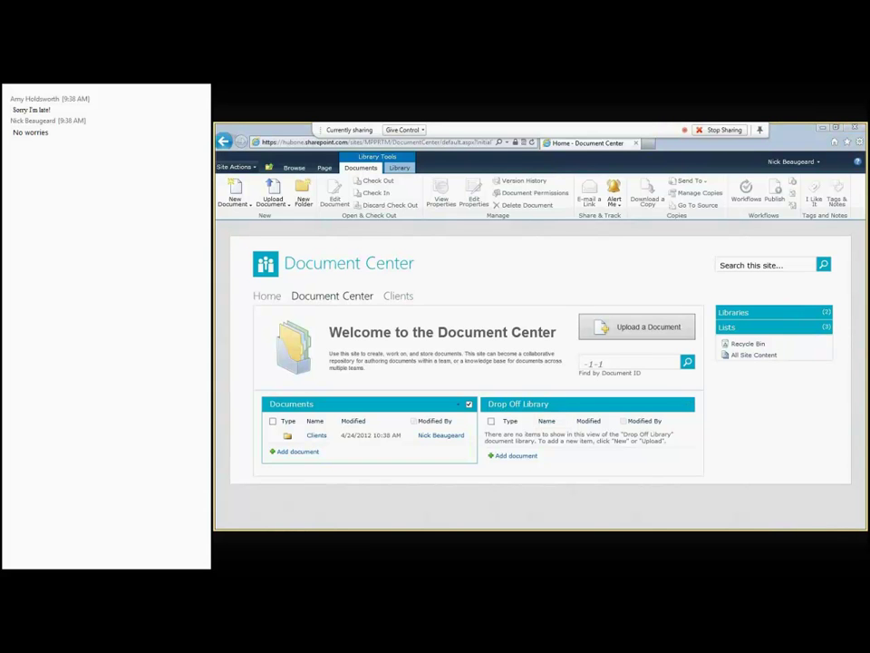
pyautogui.click(521, 456)
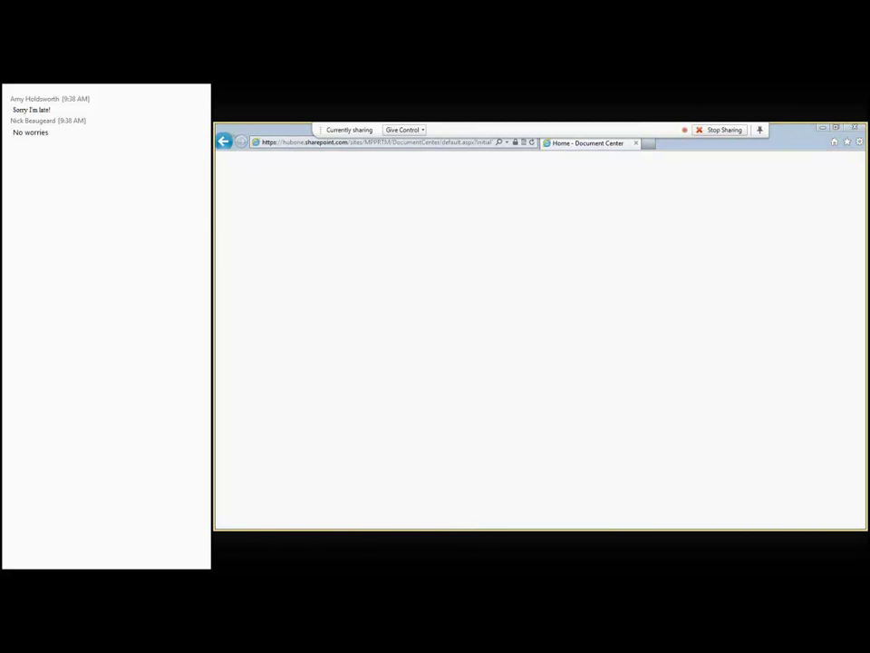
pyautogui.click(224, 142)
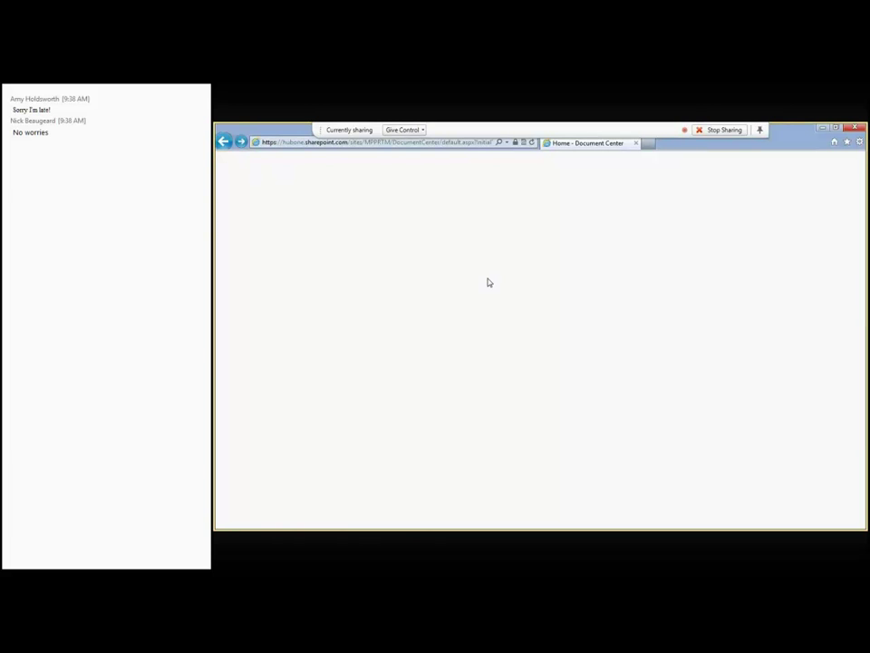
pyautogui.click(533, 143)
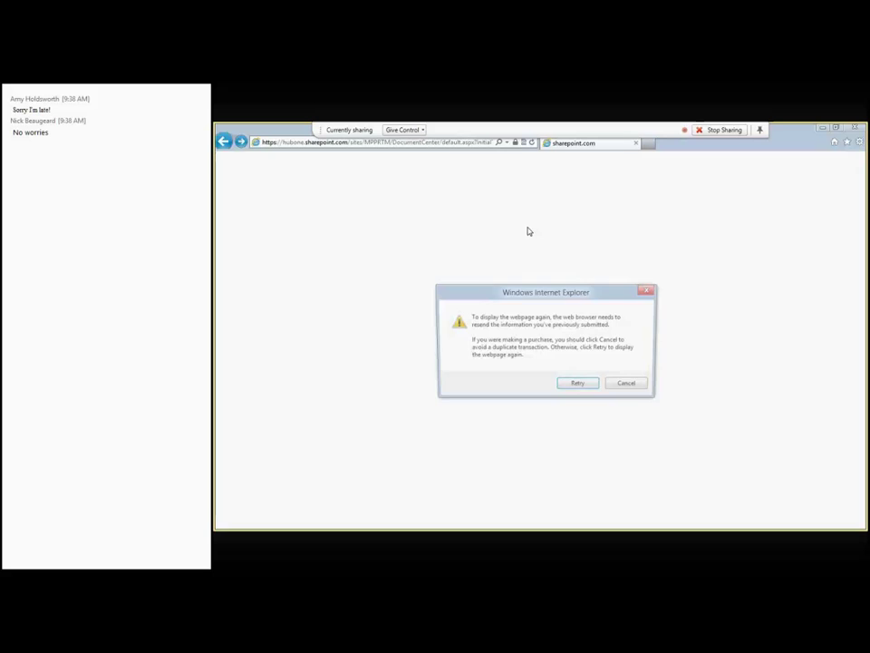
pyautogui.click(582, 385)
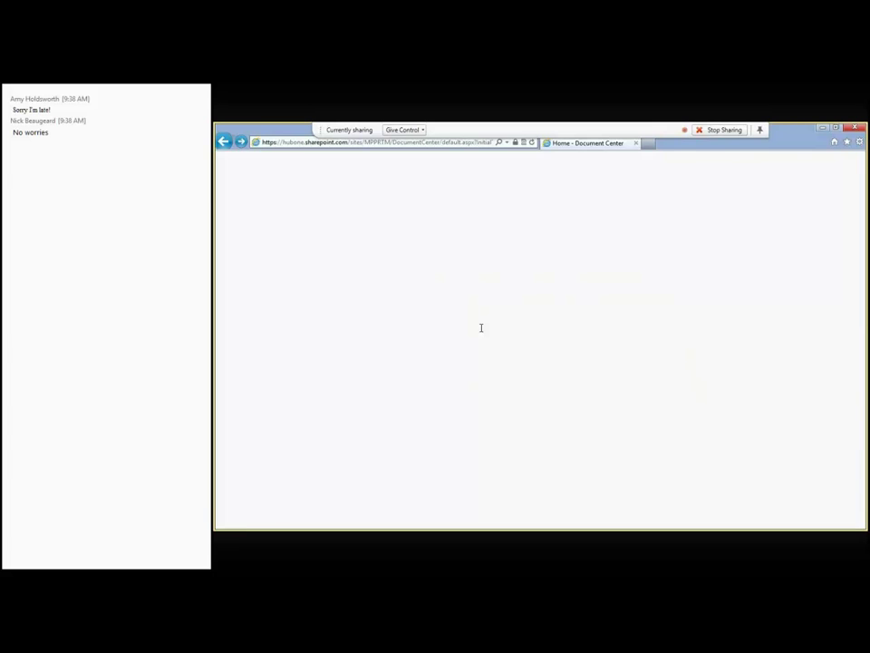
pyautogui.doubleClick(264, 132)
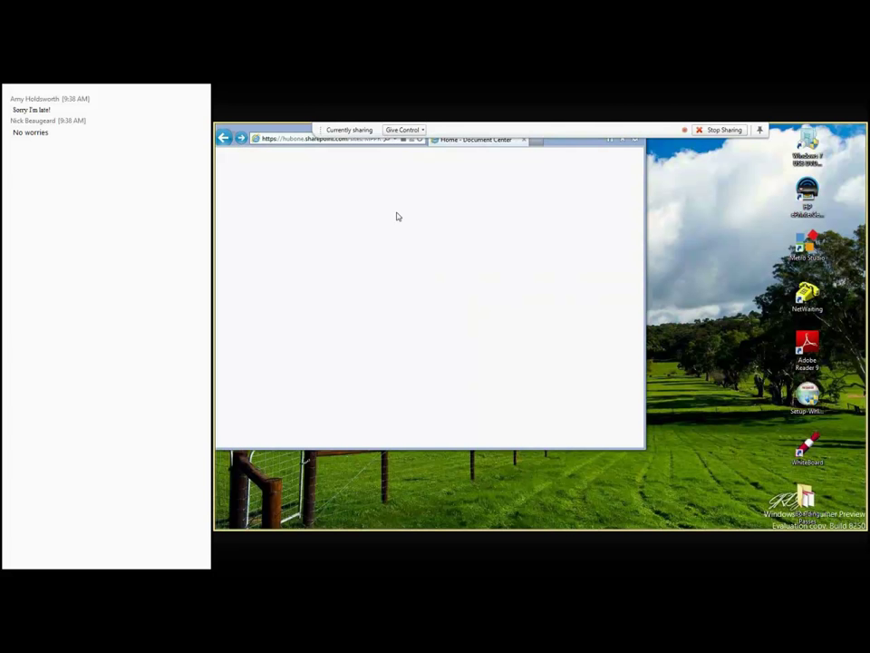
pyautogui.moveTo(266, 134); pyautogui.dragTo(215, 163)
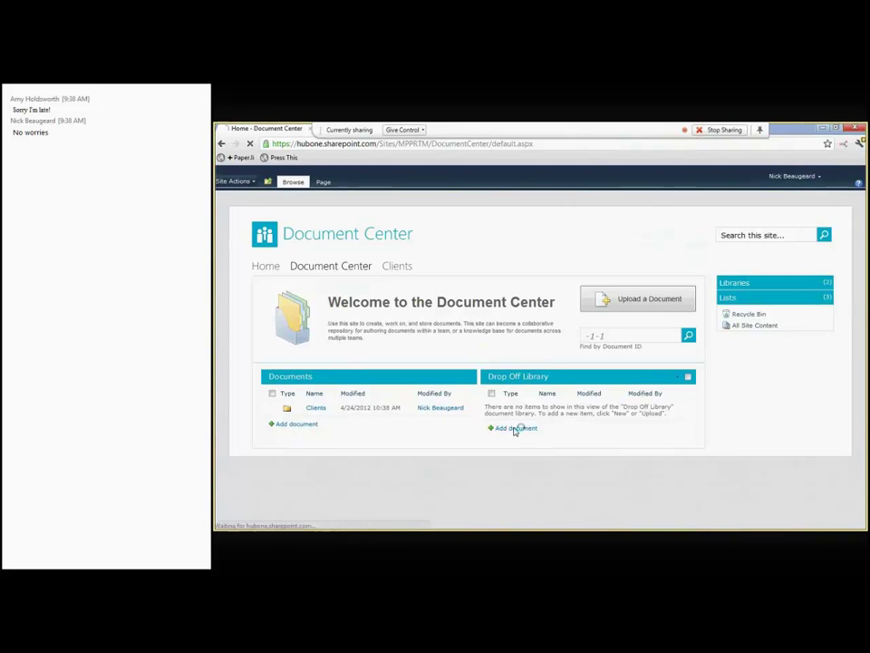
# - Upload the file WorflowMax Datasheet.docx from the Documents folder to the Document Center's Drop Off Library
pyautogui.click(516, 429)
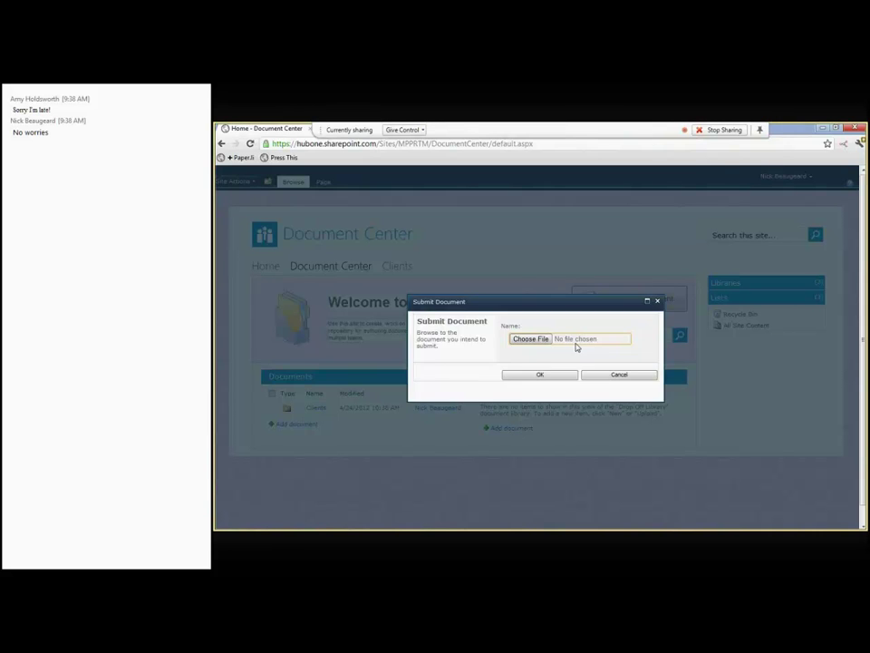
pyautogui.click(576, 346)
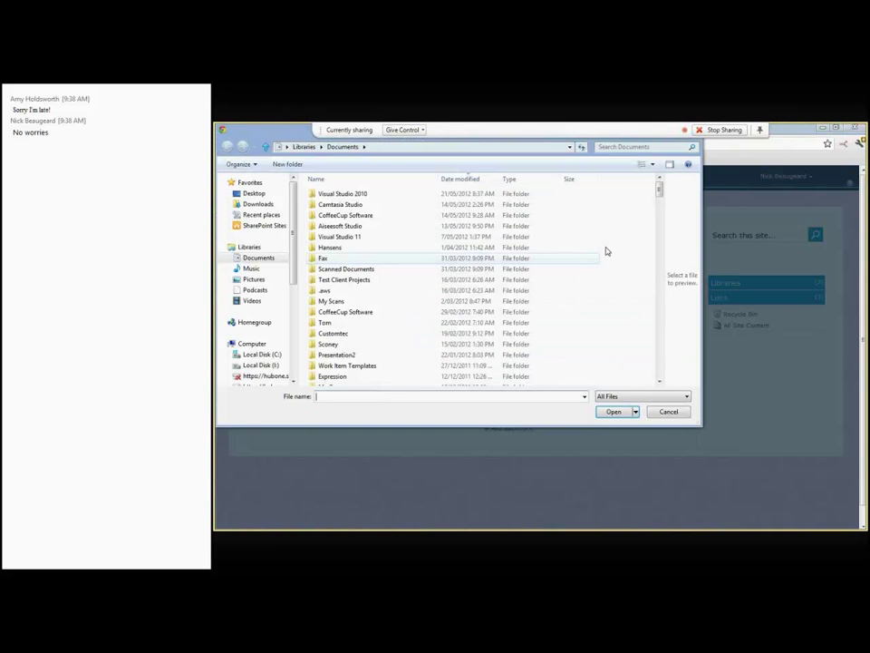
pyautogui.moveTo(660, 192); pyautogui.dragTo(660, 201)
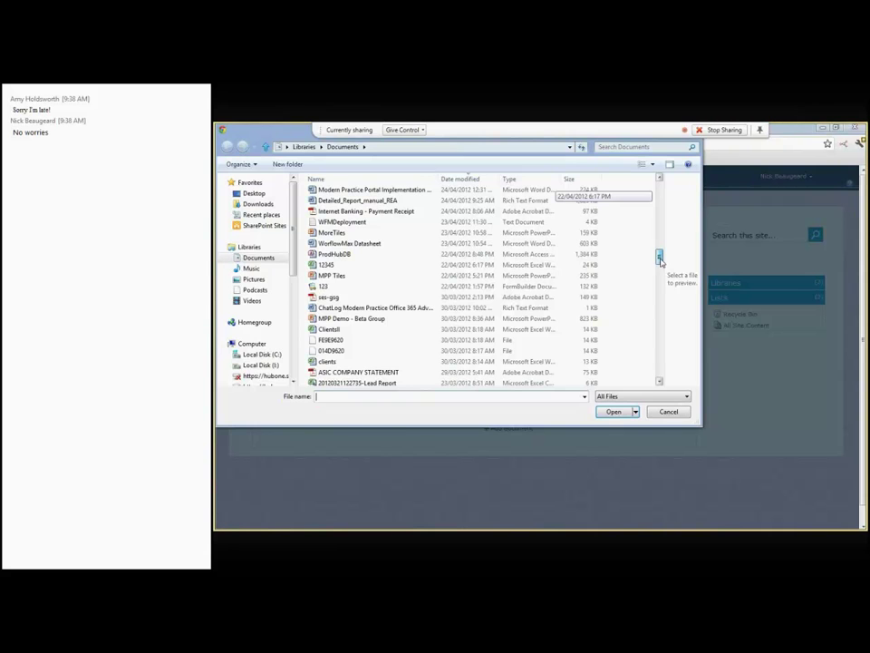
pyautogui.doubleClick(356, 244)
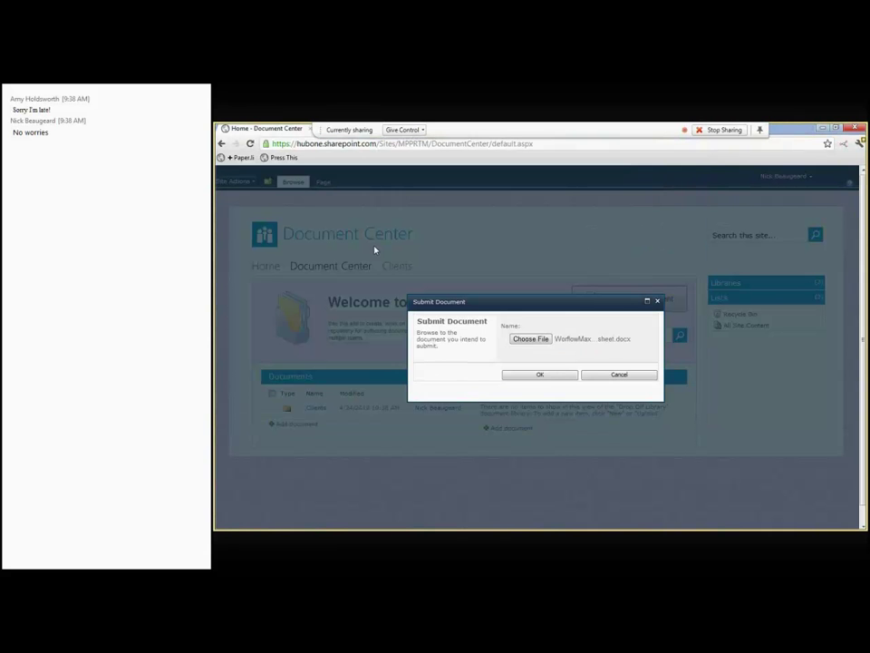
pyautogui.click(540, 375)
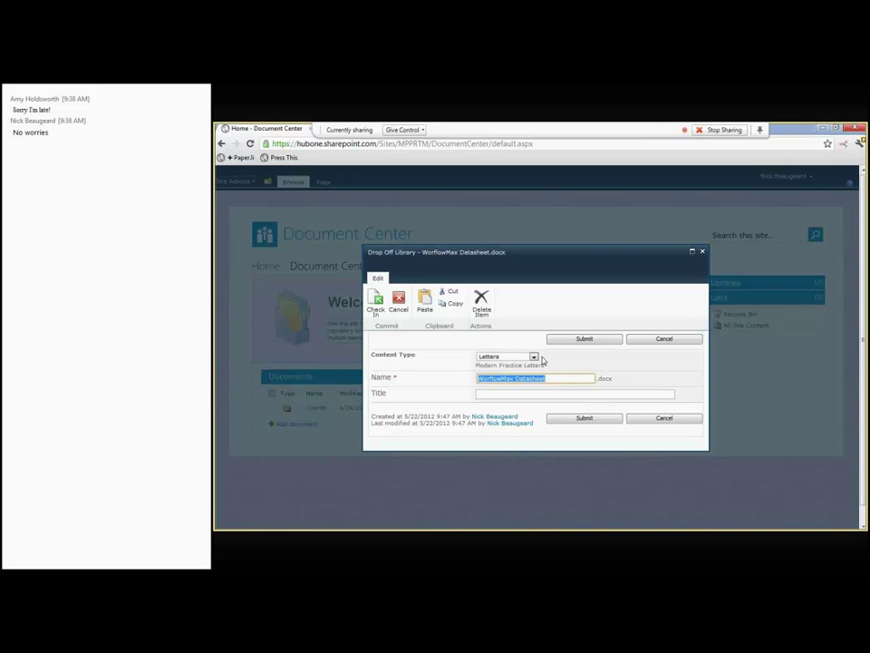
# - Assign the Client Document content type to the uploaded file and give it the title "WorkflowMAX Datasheet"
pyautogui.click(535, 359)
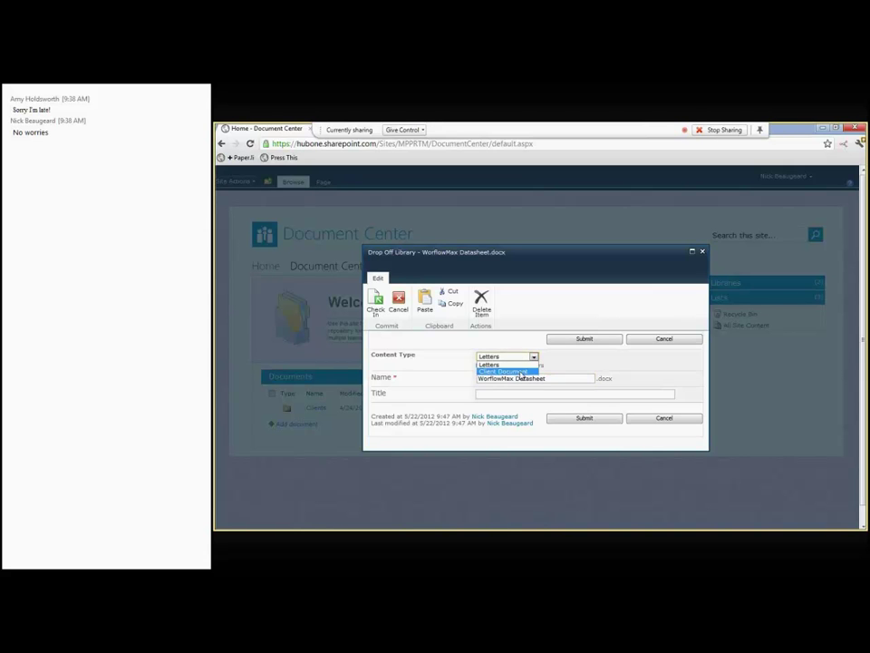
pyautogui.click(526, 369)
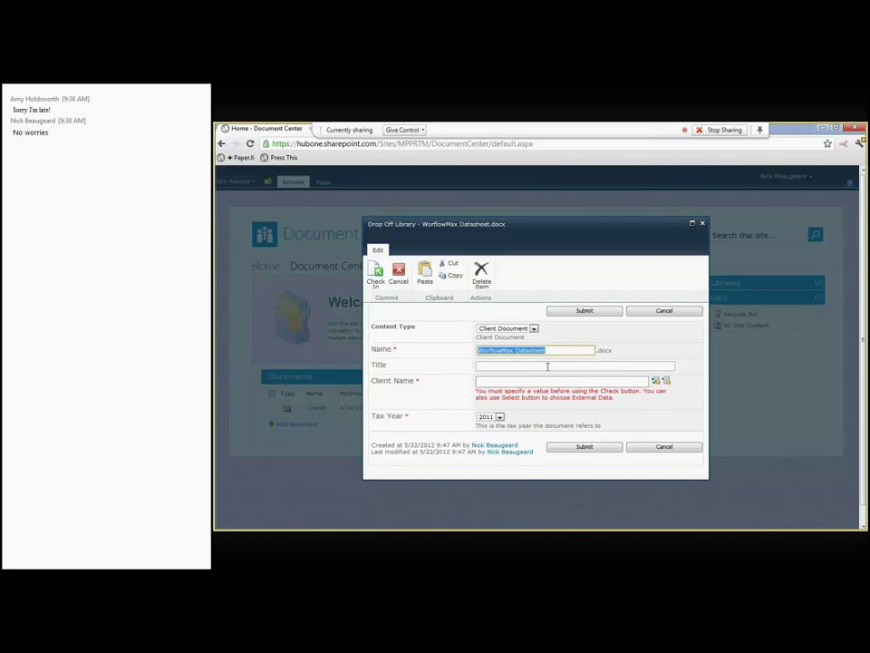
pyautogui.click(522, 367)
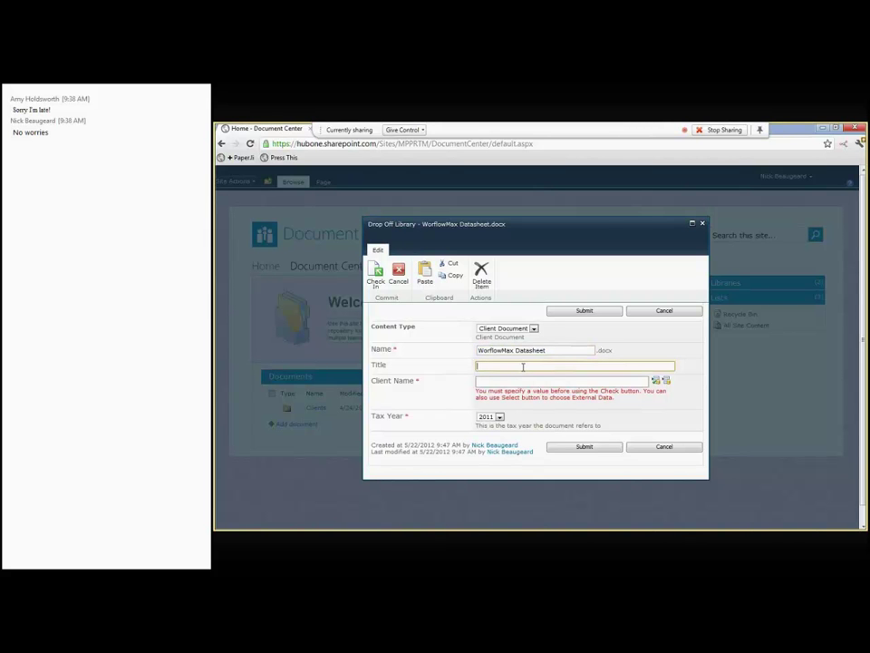
pyautogui.write('Mo')
pyautogui.write('rkflow ')
pyautogui.write('MAX Dat')
pyautogui.write('asheet')
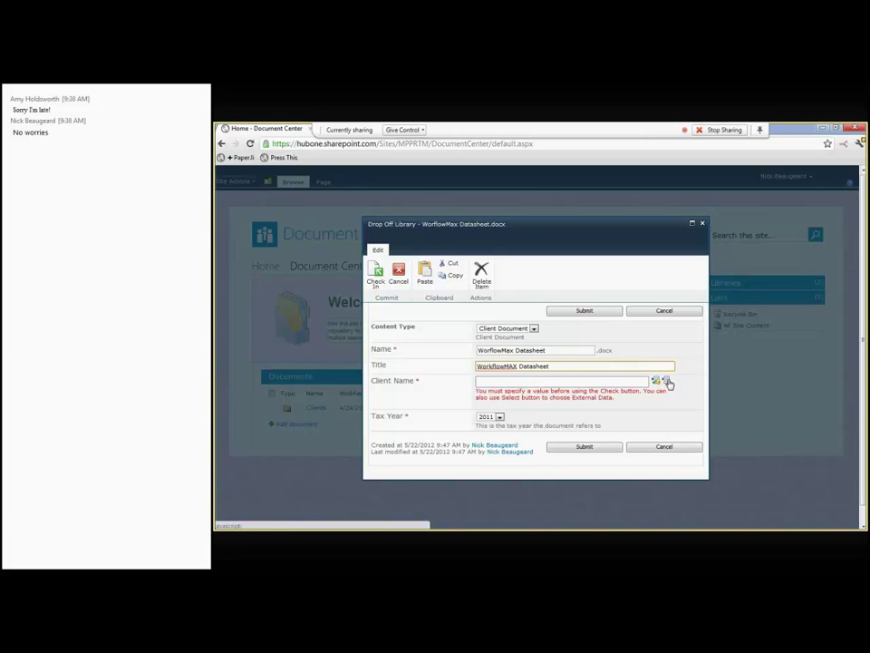
# - Look up the external client list and choose Lipins Partners as the document's Client Name
pyautogui.click(667, 381)
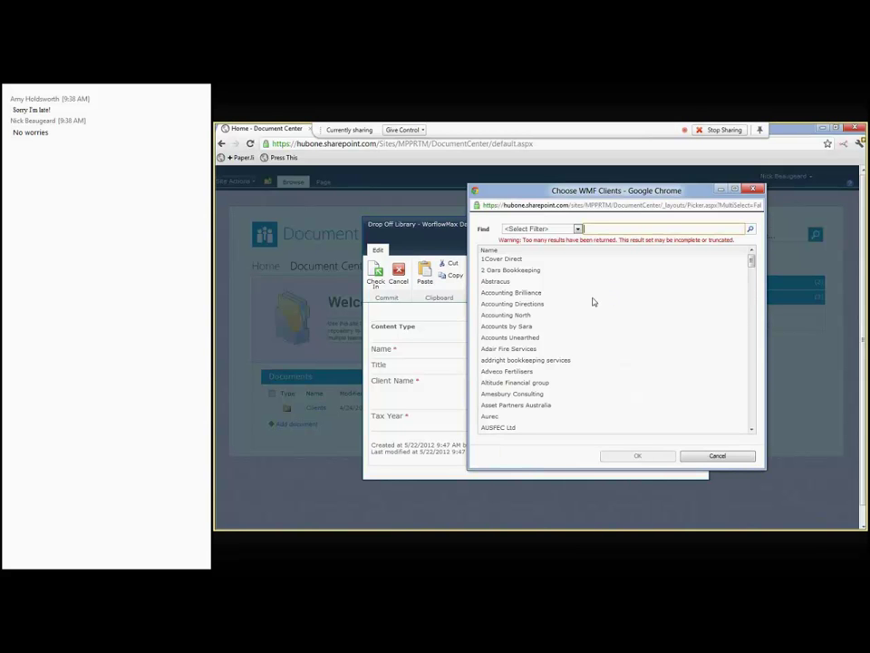
pyautogui.moveTo(750, 265); pyautogui.dragTo(751, 381)
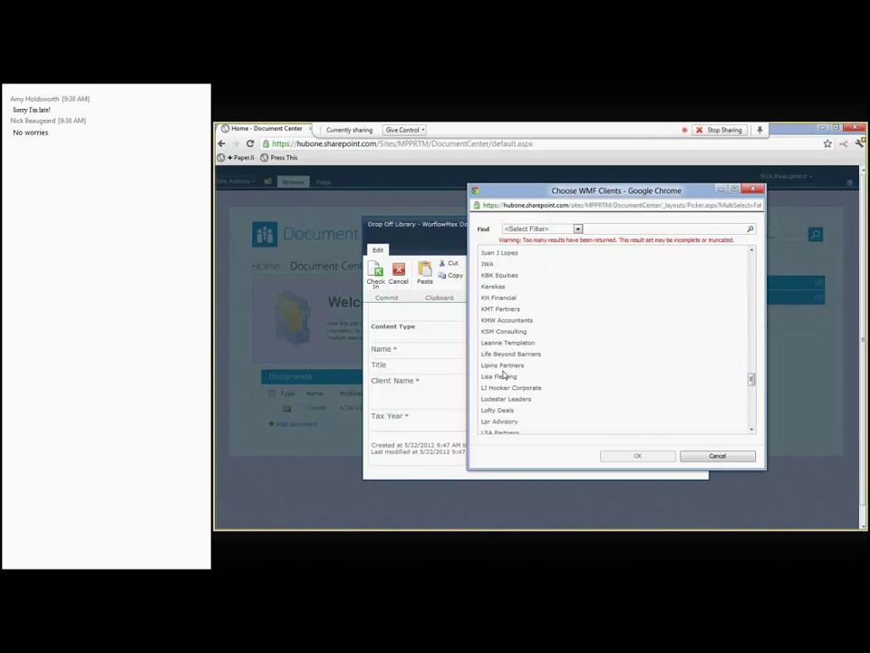
pyautogui.click(535, 366)
pyautogui.click(637, 456)
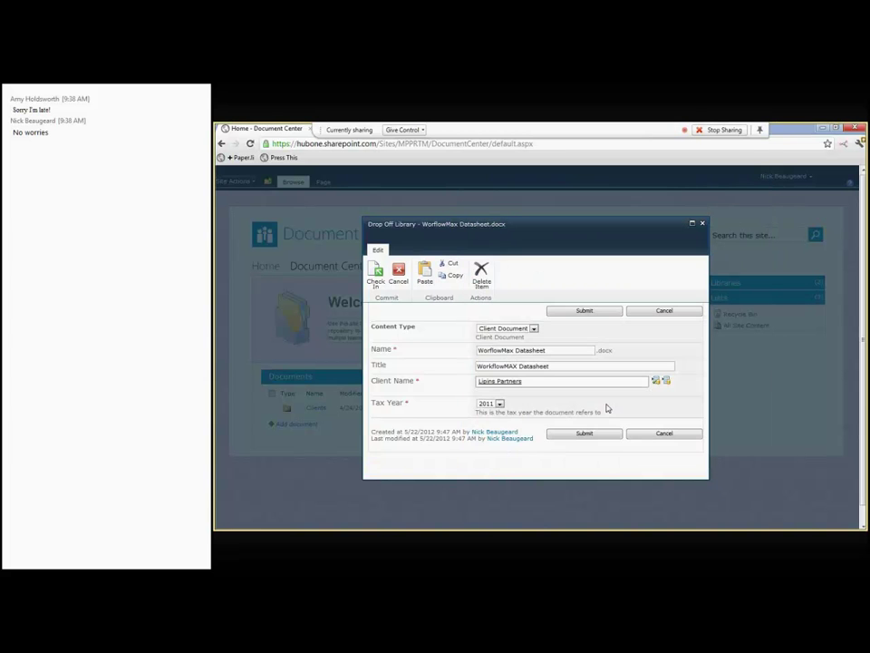
# - Set the document's Tax Year to 2010, submit it and close the submission confirmation
pyautogui.click(498, 403)
pyautogui.click(490, 480)
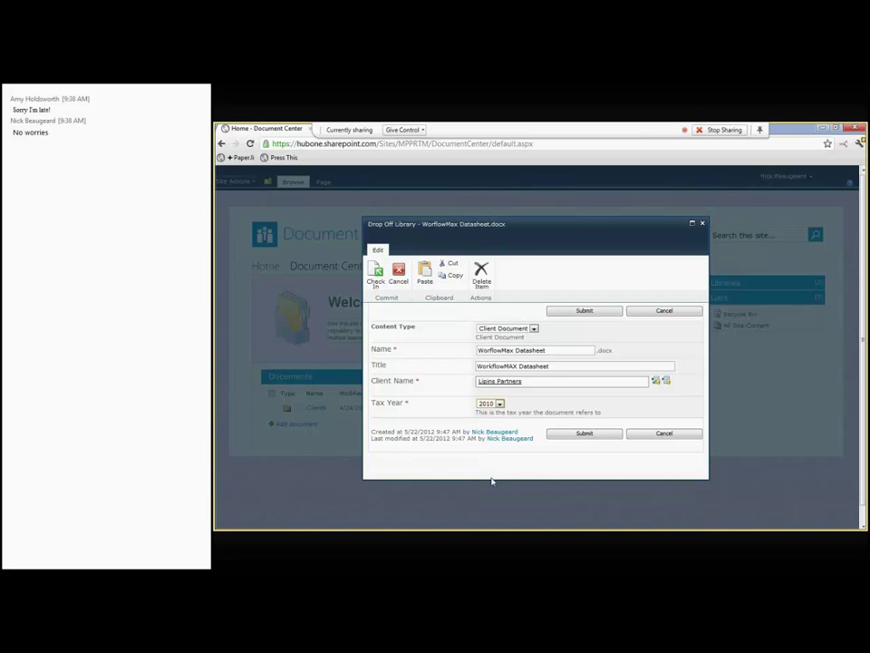
pyautogui.click(573, 434)
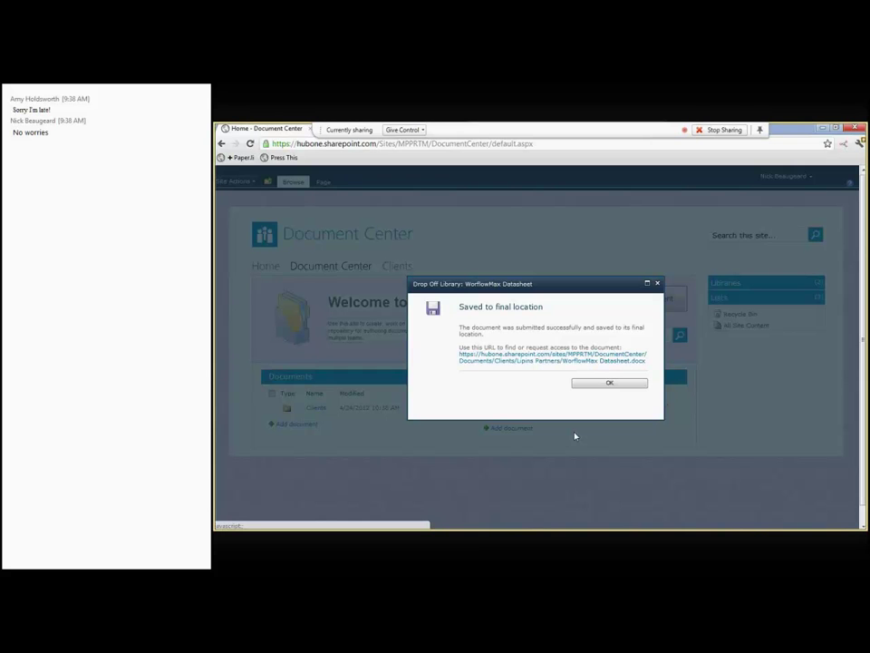
pyautogui.click(589, 385)
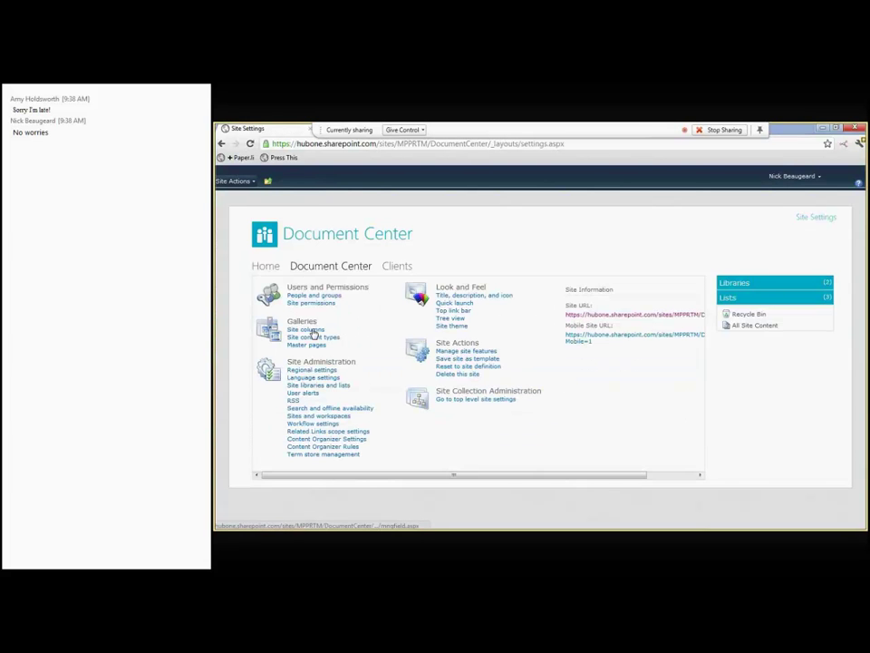
# - Examine the MPP Columns group in the Document Center's site columns gallery, and return to the site settings
pyautogui.click(317, 333)
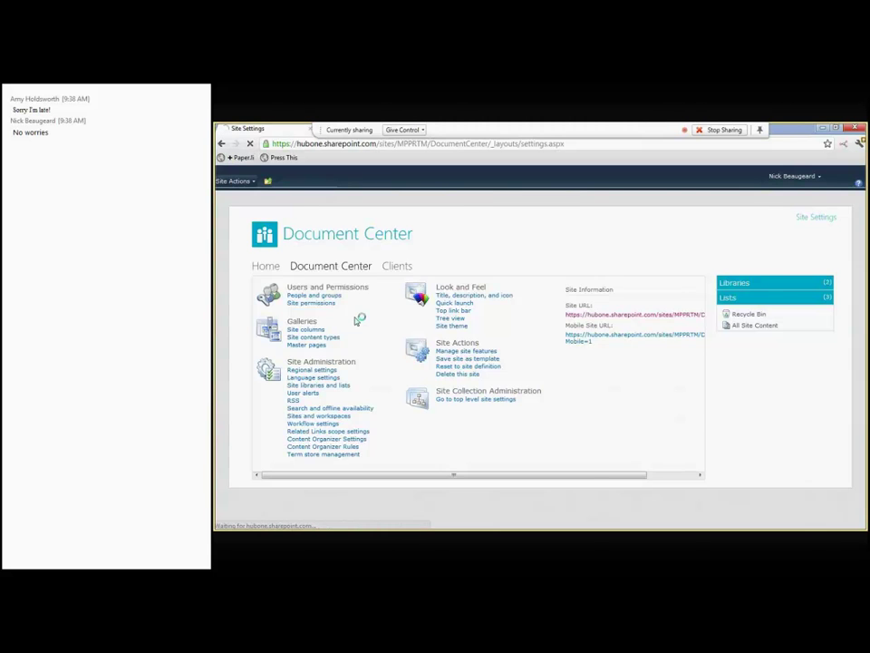
pyautogui.scroll(-5, 352, 322)
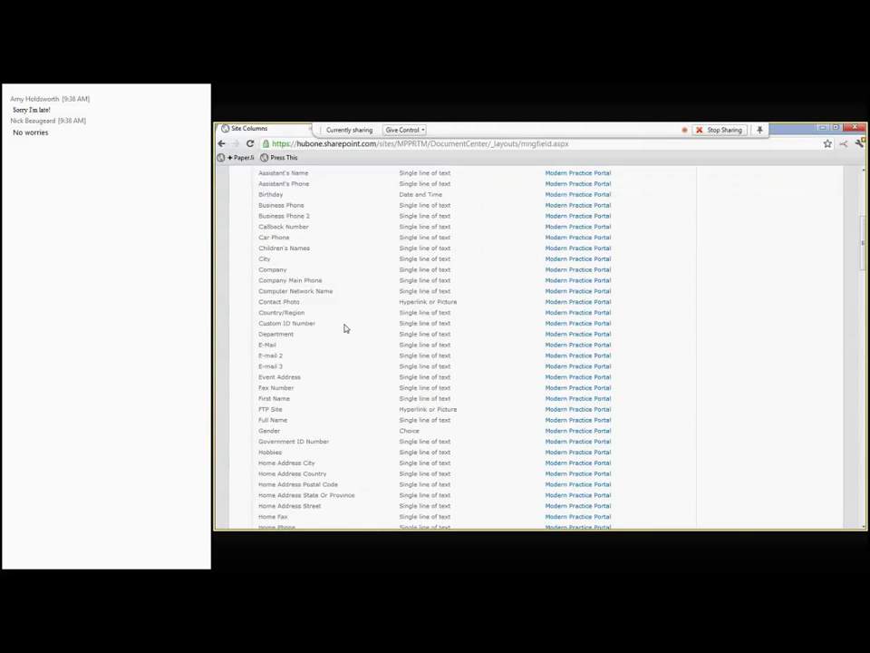
pyautogui.scroll(-8, 343, 331)
pyautogui.scroll(-10, 339, 334)
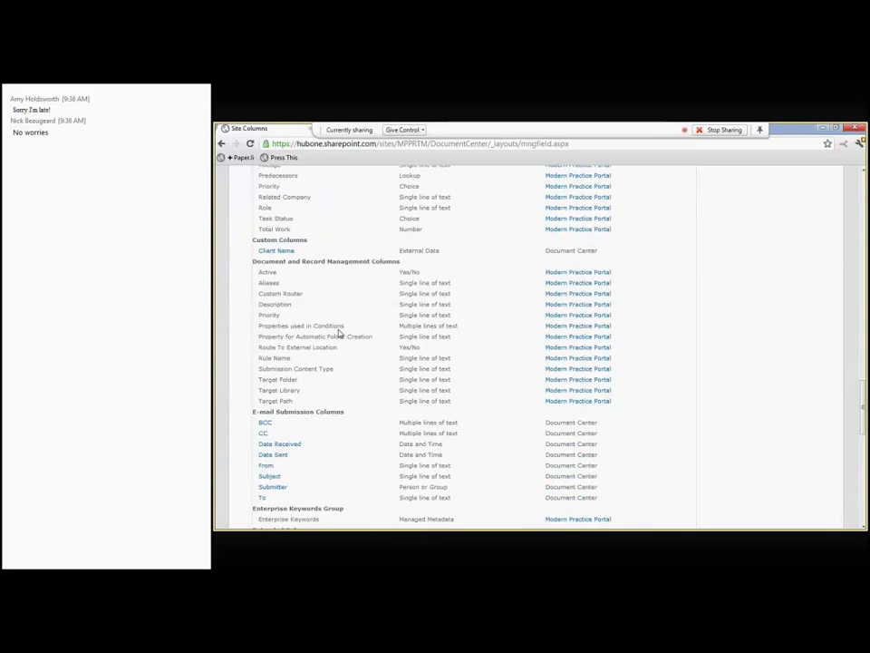
pyautogui.scroll(-10, 331, 331)
pyautogui.scroll(-2, 322, 330)
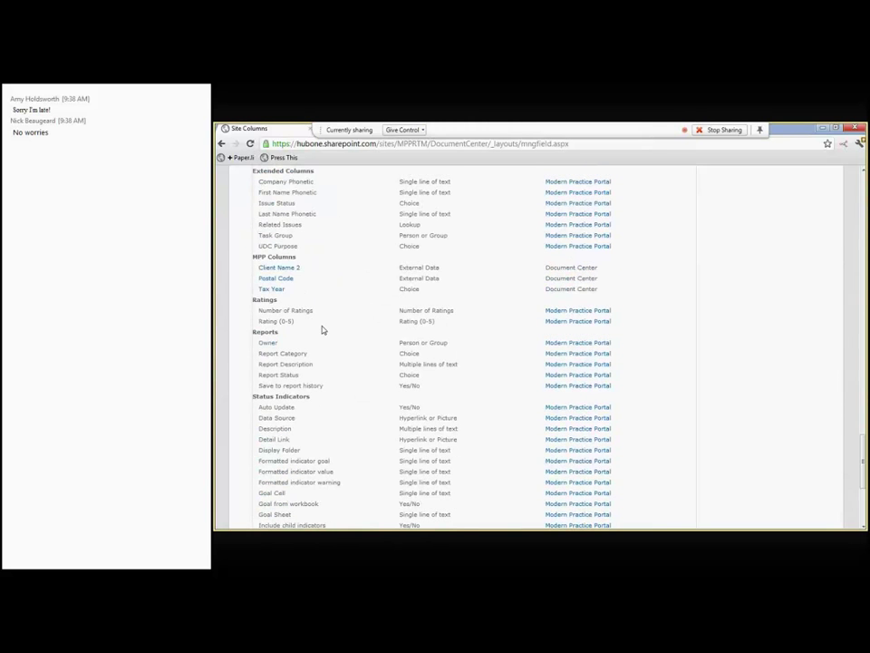
pyautogui.scroll(2, 299, 337)
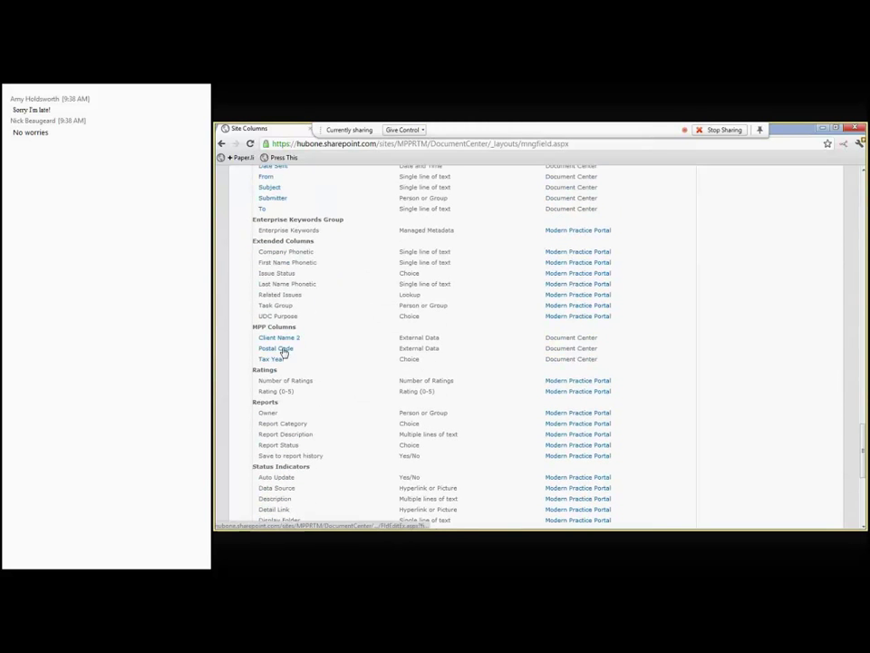
pyautogui.click(222, 143)
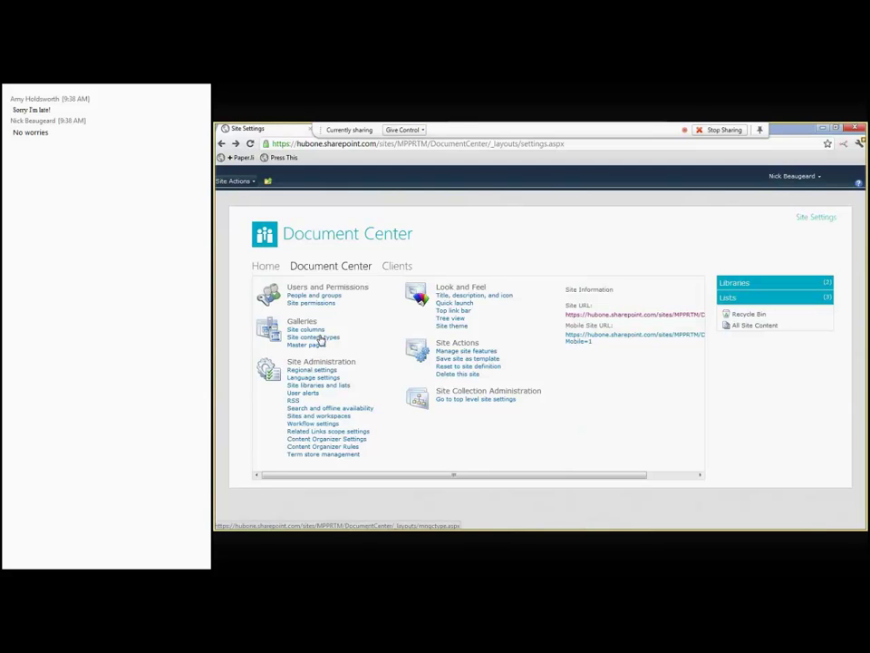
# - Examine the Document Center's site content types, including the Modern Practice group, and return to the site settings
pyautogui.click(320, 341)
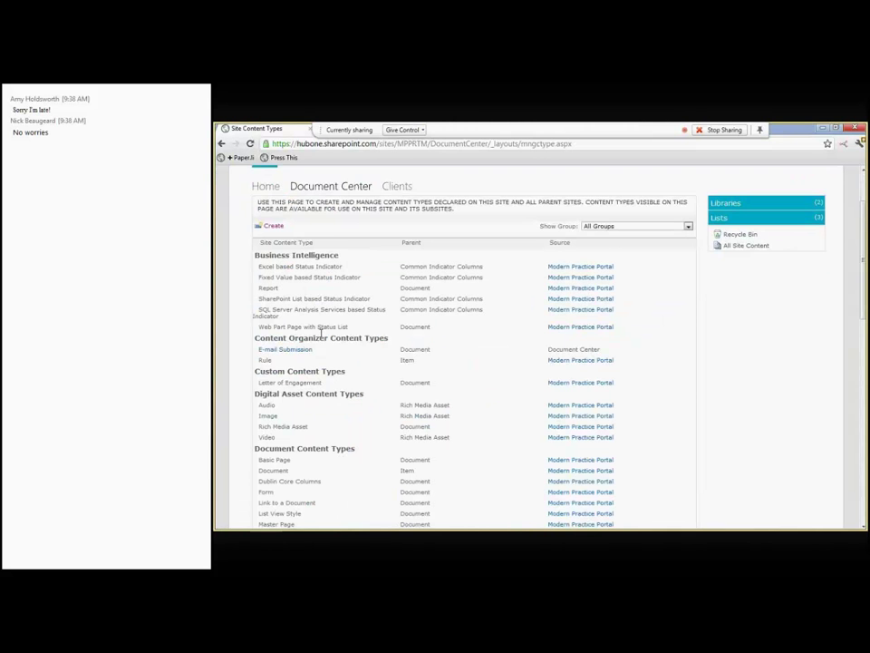
pyautogui.scroll(-10, 317, 228)
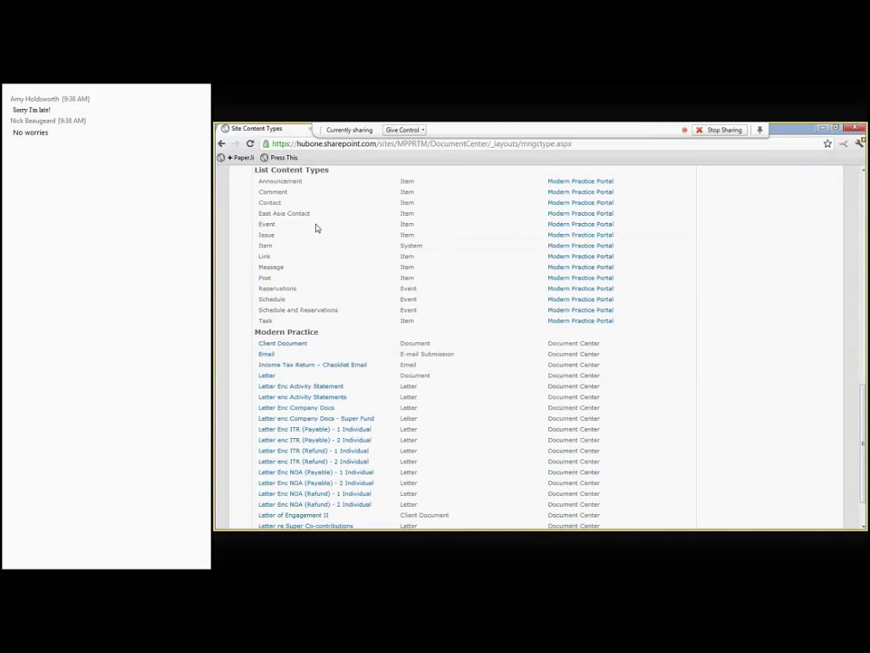
pyautogui.scroll(-1, 285, 320)
pyautogui.scroll(11, 283, 321)
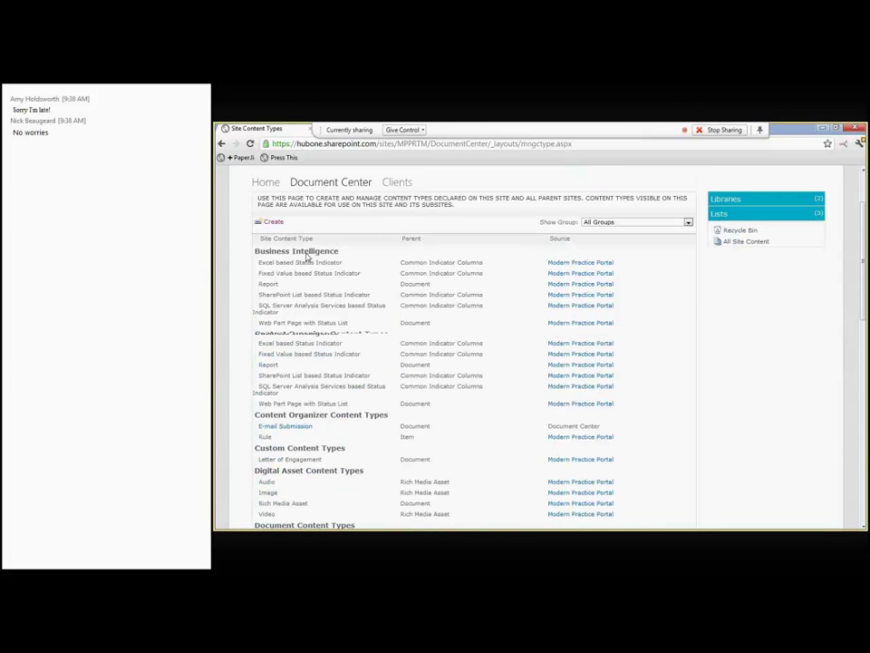
pyautogui.scroll(3, 307, 257)
pyautogui.click(221, 144)
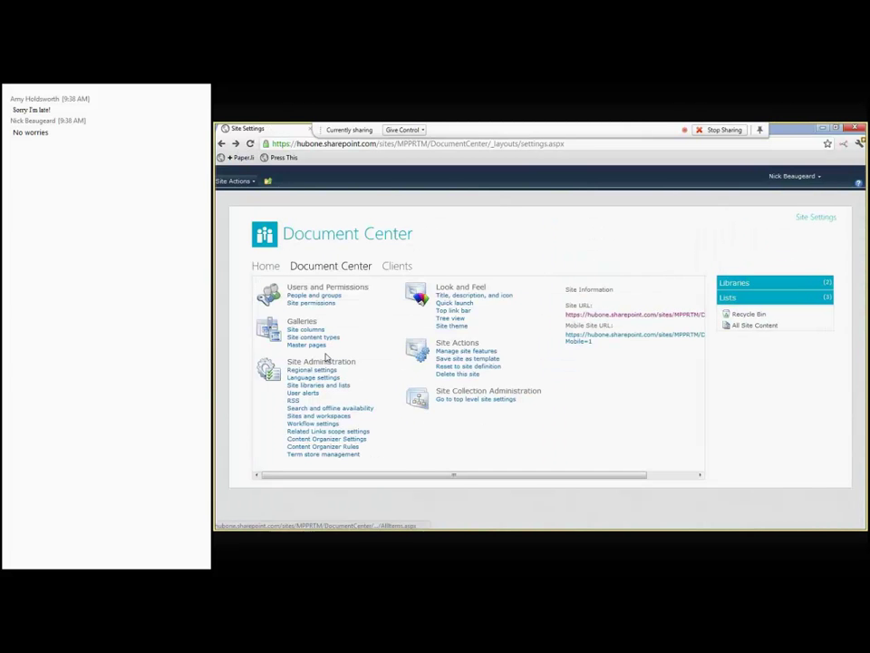
# - Examine the Content Organizer settings for Drop Off Library redirection, sending to another site, folder partitioning and duplicate submissions
pyautogui.click(332, 441)
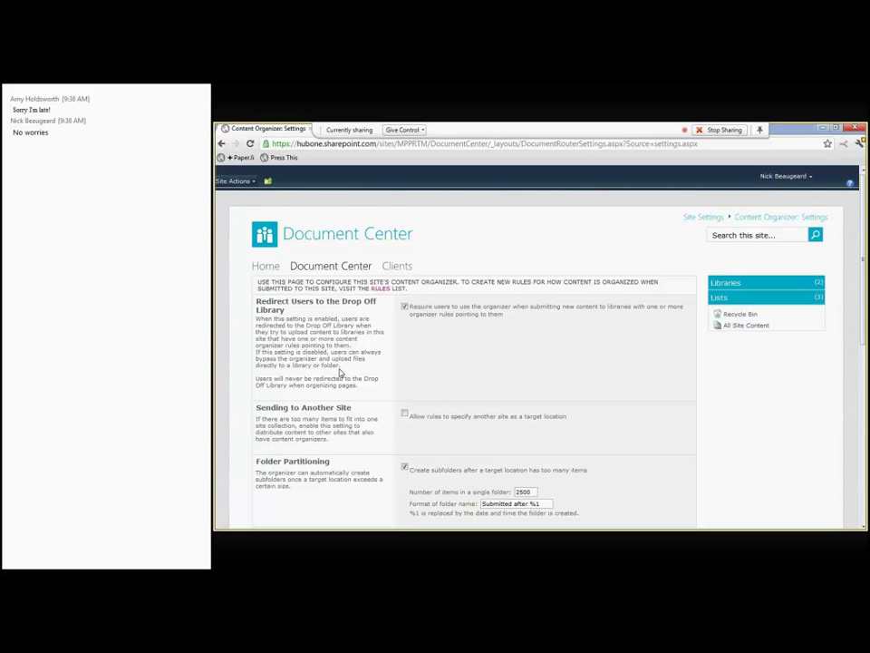
pyautogui.scroll(-1, 340, 372)
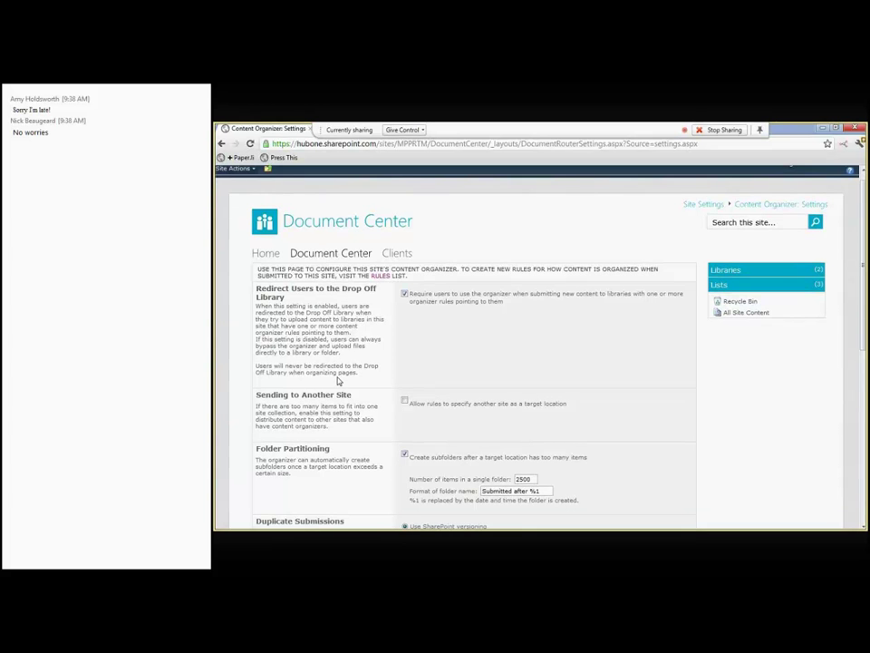
pyautogui.scroll(-3, 339, 381)
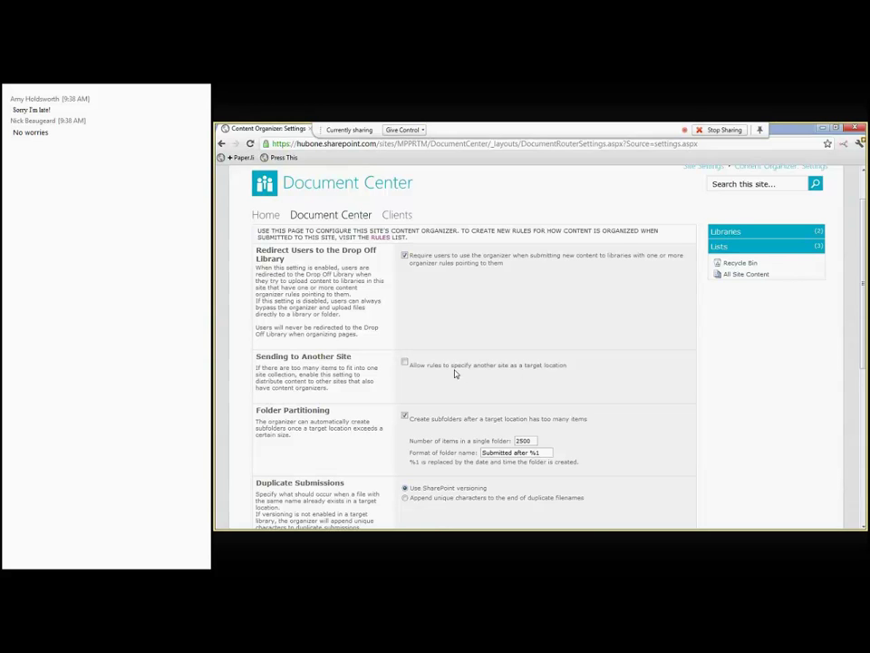
pyautogui.scroll(-8, 453, 376)
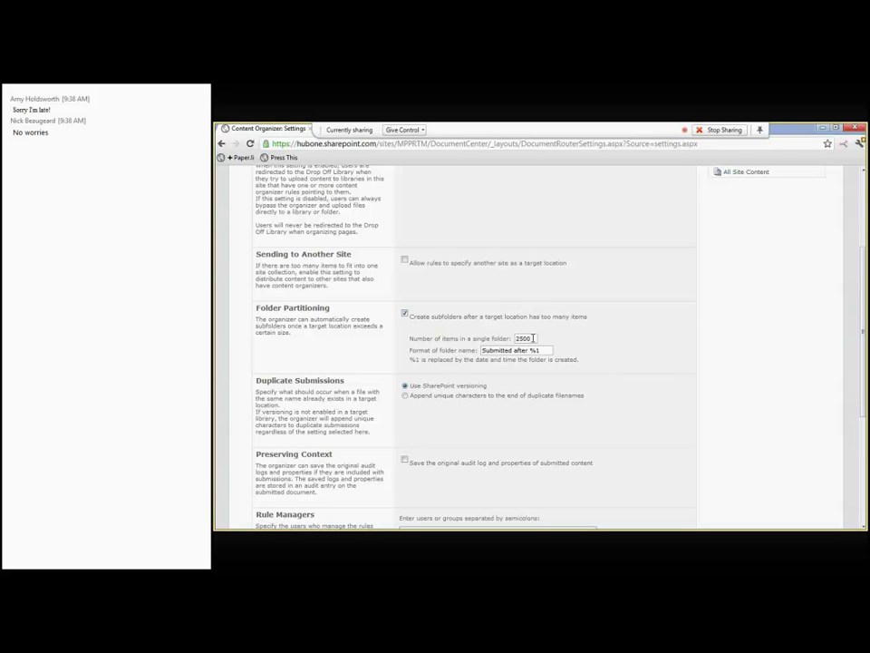
pyautogui.click(533, 338)
pyautogui.scroll(-1, 431, 348)
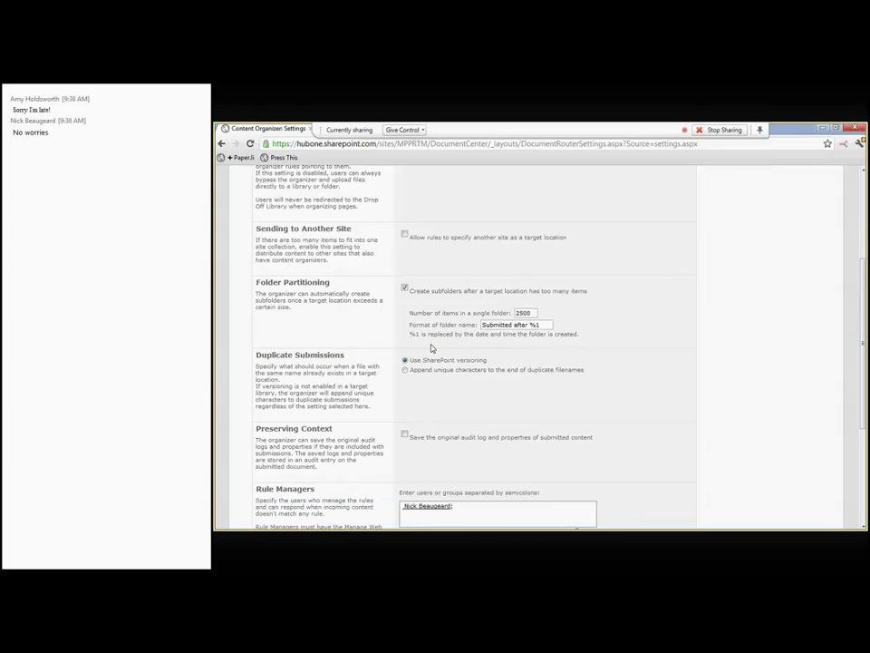
pyautogui.scroll(-1, 431, 348)
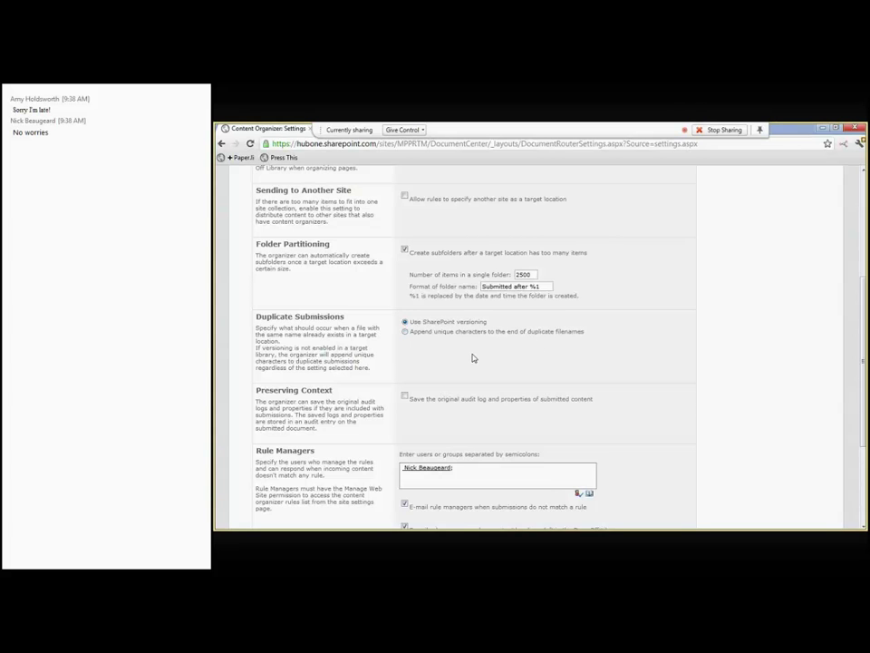
# - Review the organizer's preserving context, rule manager and submission point settings, highlight the web service URL, and accept the settings
pyautogui.scroll(-1, 472, 358)
pyautogui.scroll(-2, 472, 358)
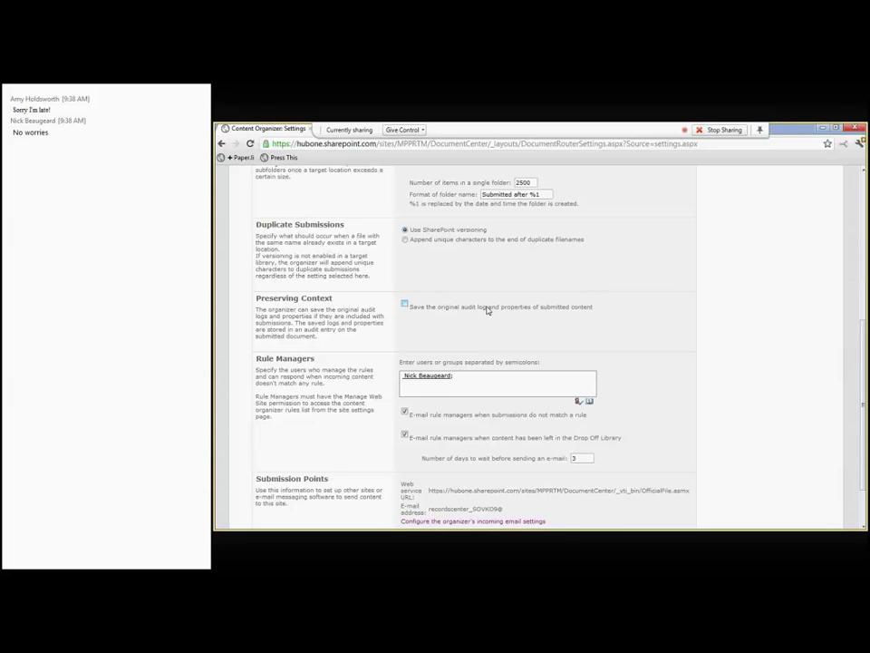
pyautogui.scroll(-2, 474, 318)
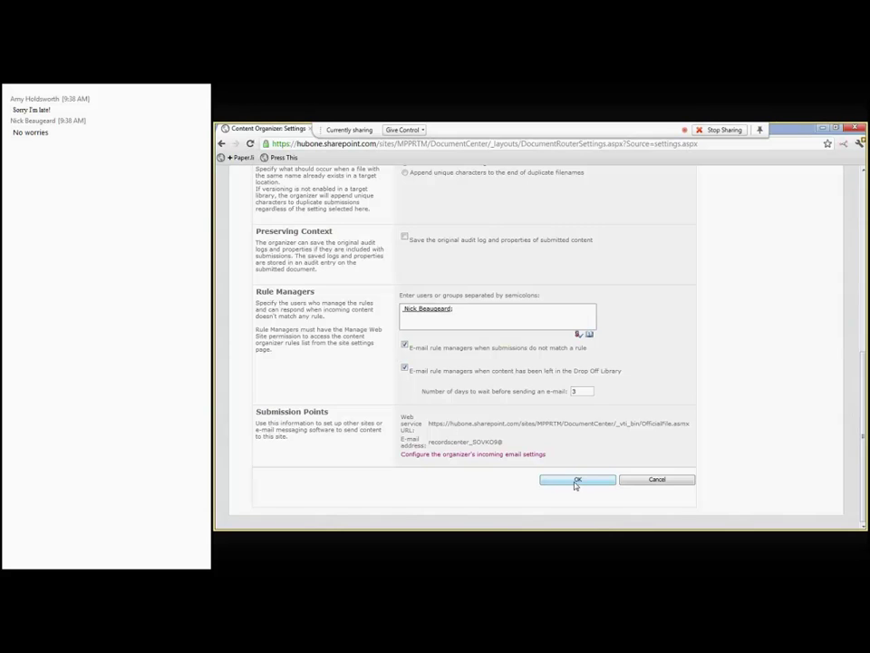
pyautogui.moveTo(430, 422); pyautogui.dragTo(688, 420)
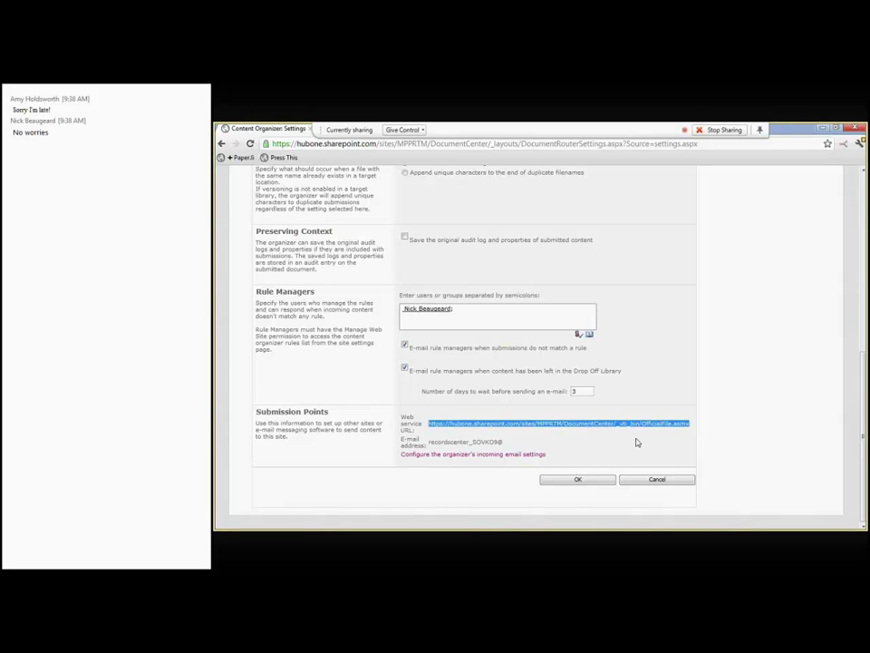
pyautogui.click(581, 478)
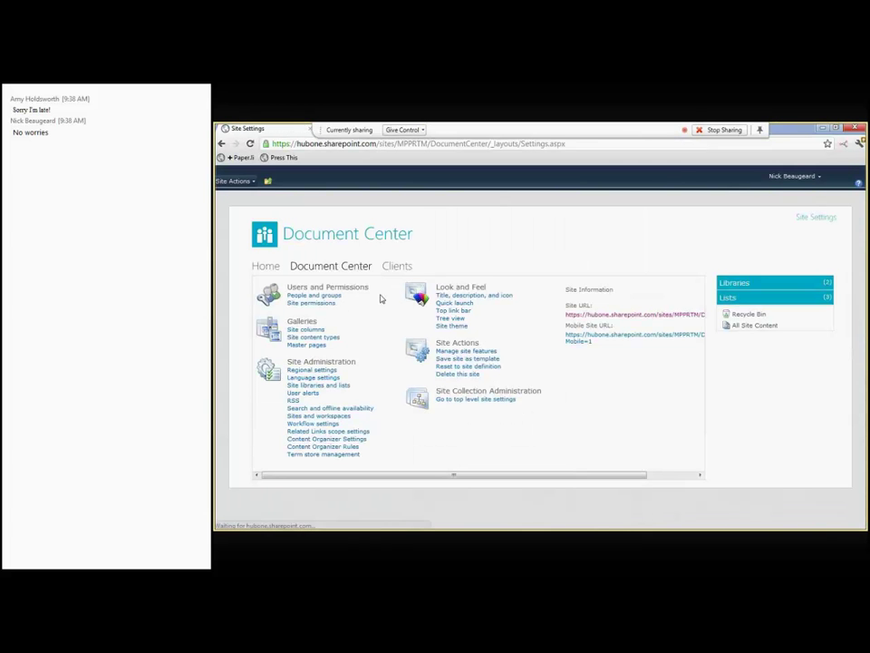
# - Open the Client Documents content organizer rule for editing and inspect its available priority levels
pyautogui.click(449, 348)
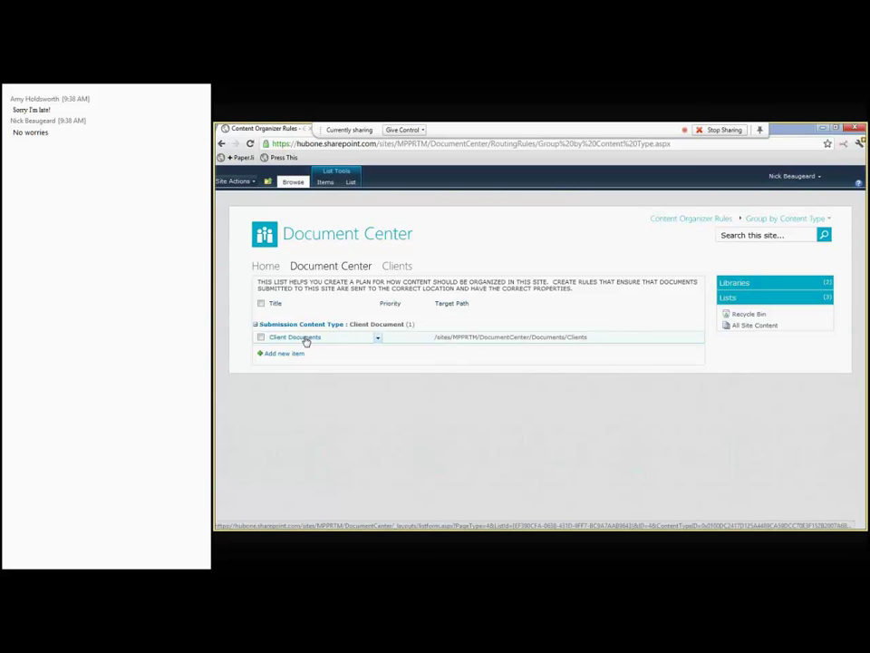
pyautogui.click(306, 339)
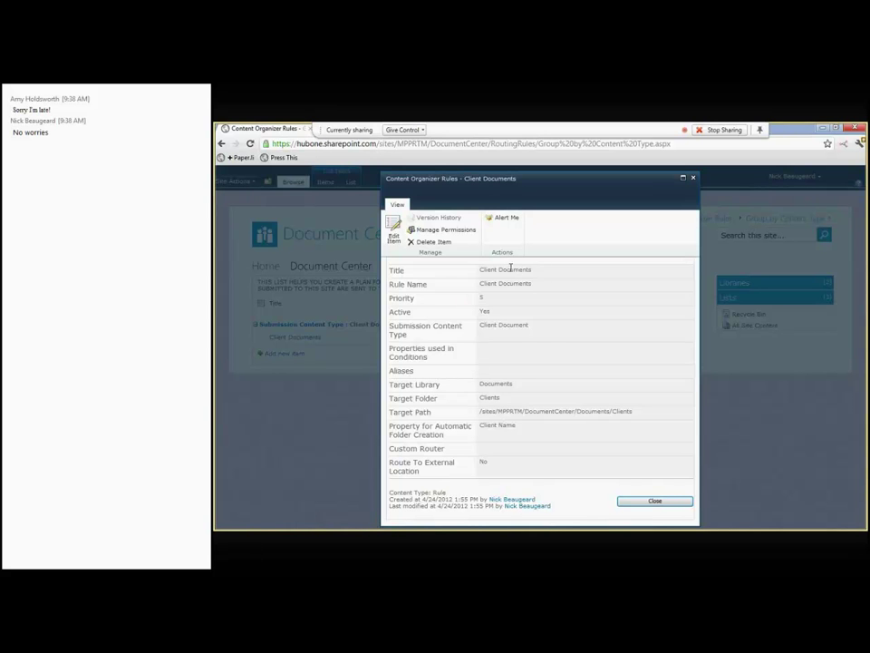
pyautogui.click(393, 231)
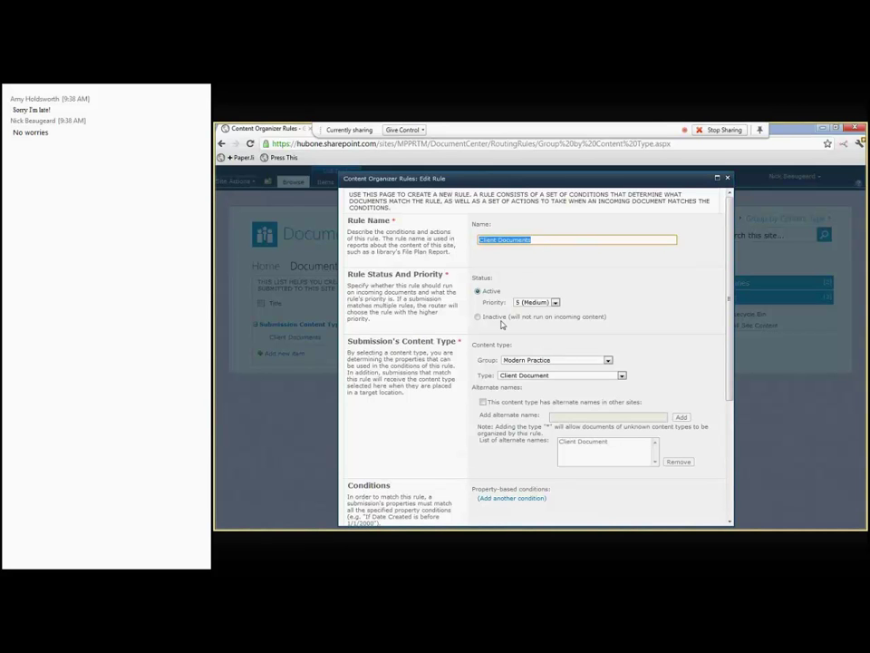
pyautogui.click(554, 302)
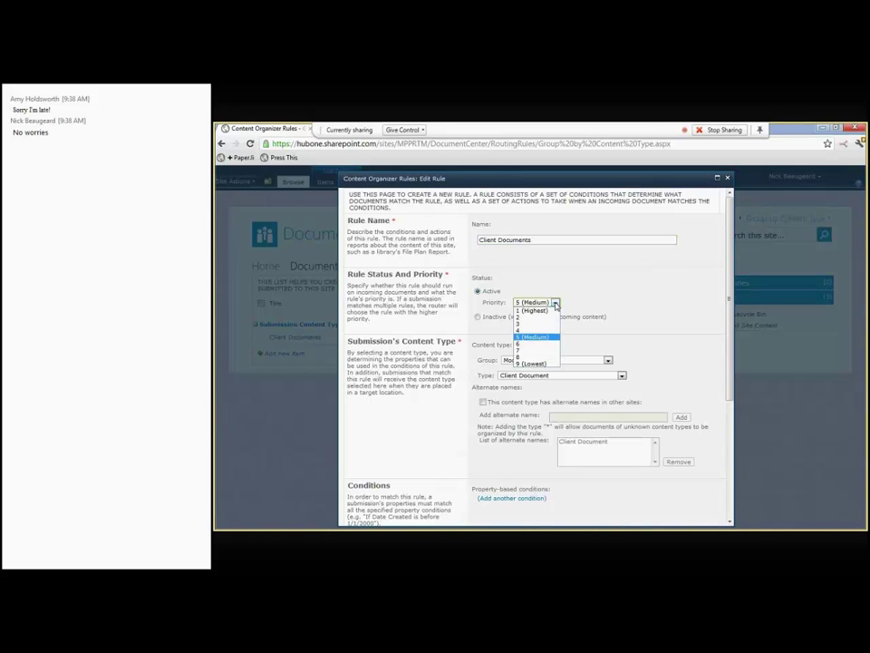
pyautogui.click(644, 304)
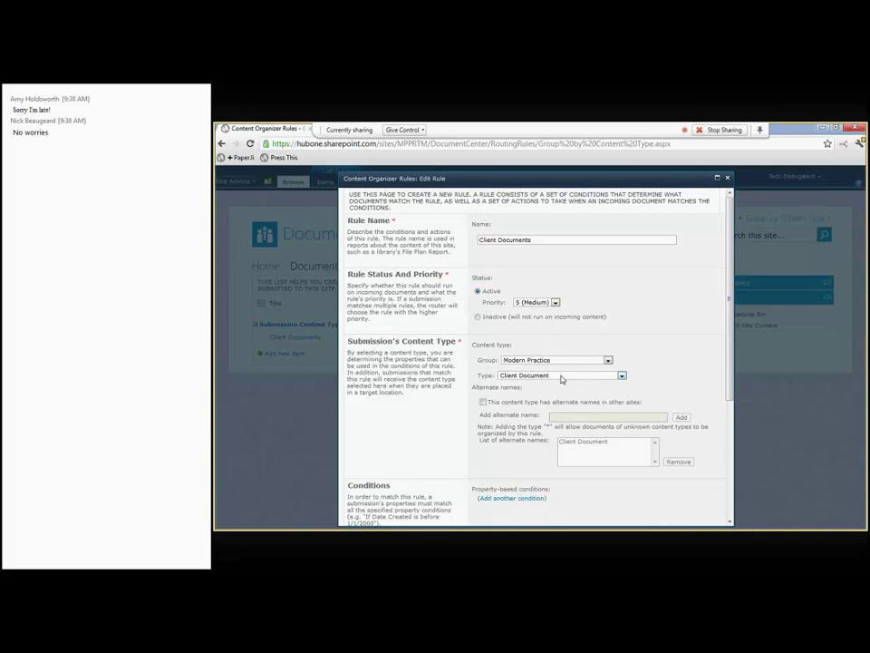
# - Review the Client Documents rule's content type, conditions, target location and automatic folder creation by Client Name, and accept the rule
pyautogui.scroll(-2, 544, 394)
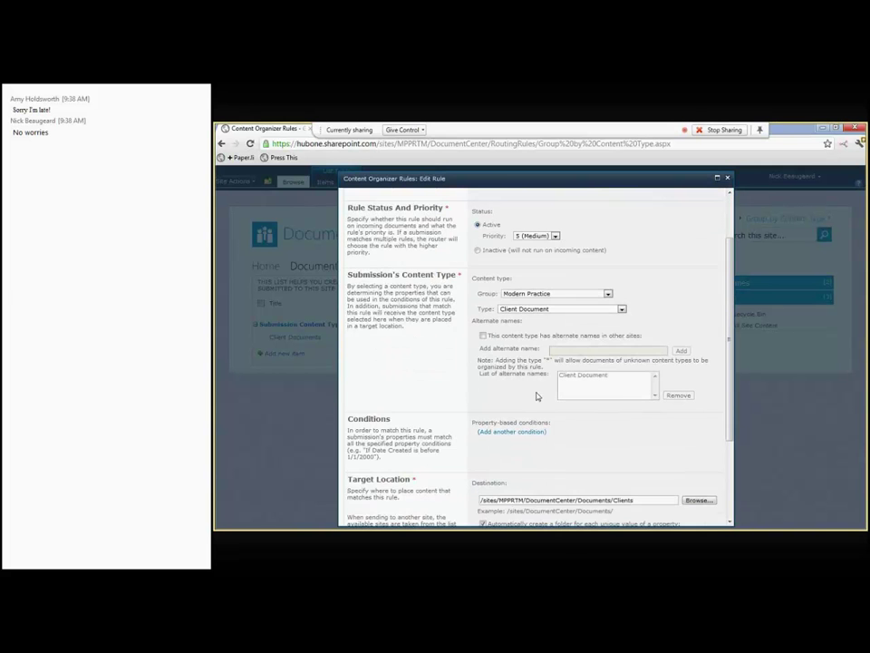
pyautogui.scroll(-3, 539, 385)
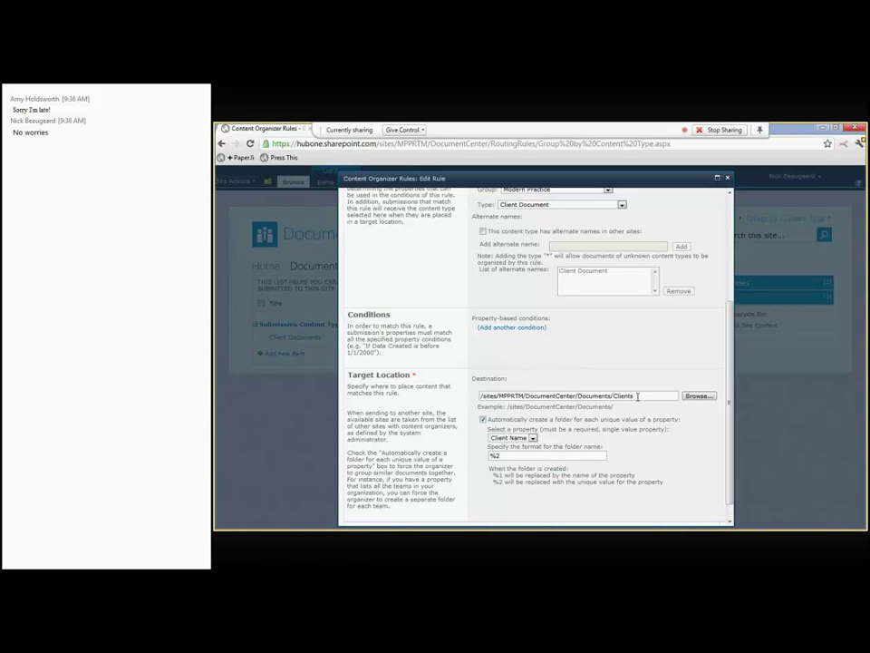
pyautogui.scroll(-1, 573, 416)
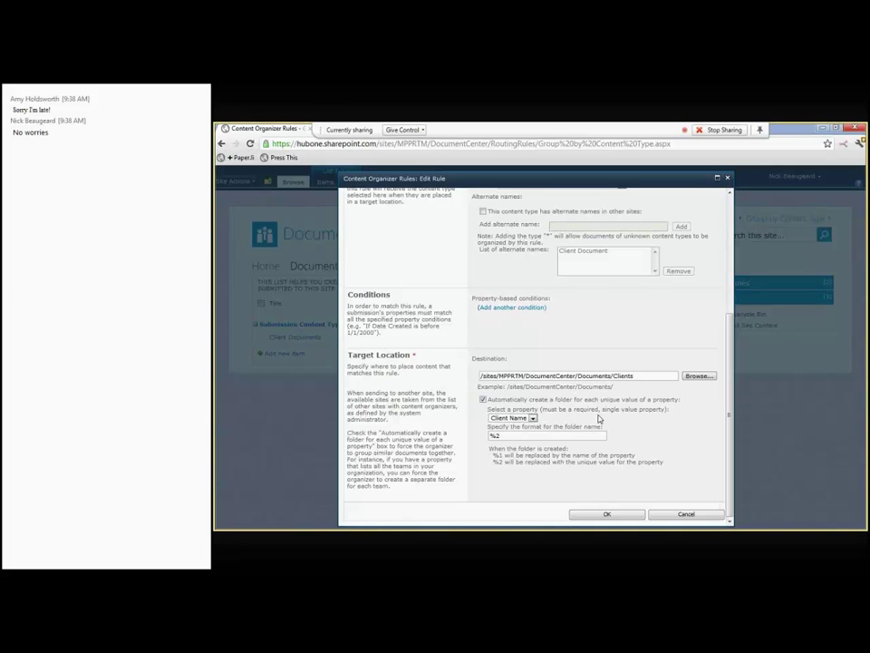
pyautogui.scroll(1, 607, 391)
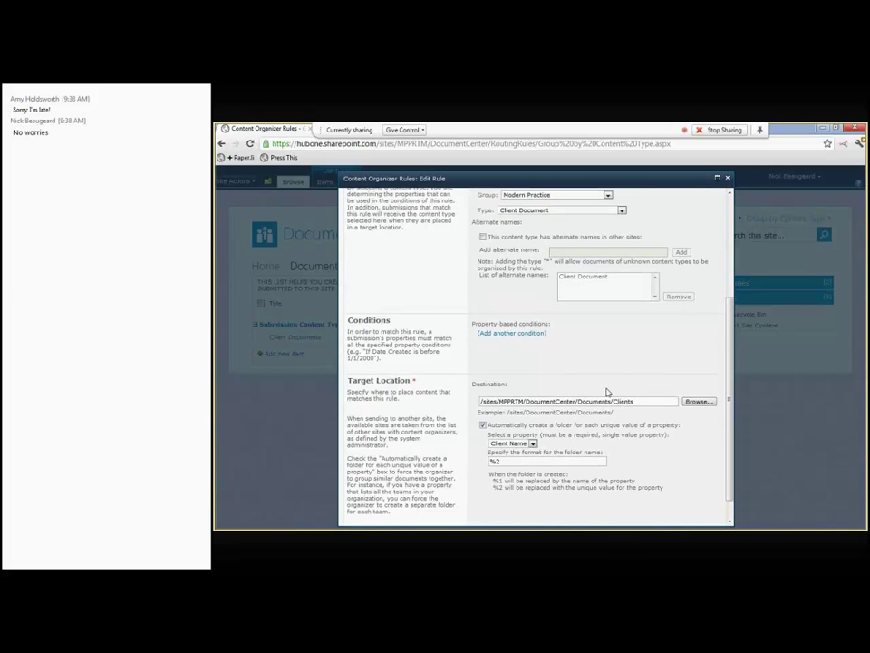
pyautogui.scroll(4, 607, 435)
pyautogui.scroll(-5, 607, 482)
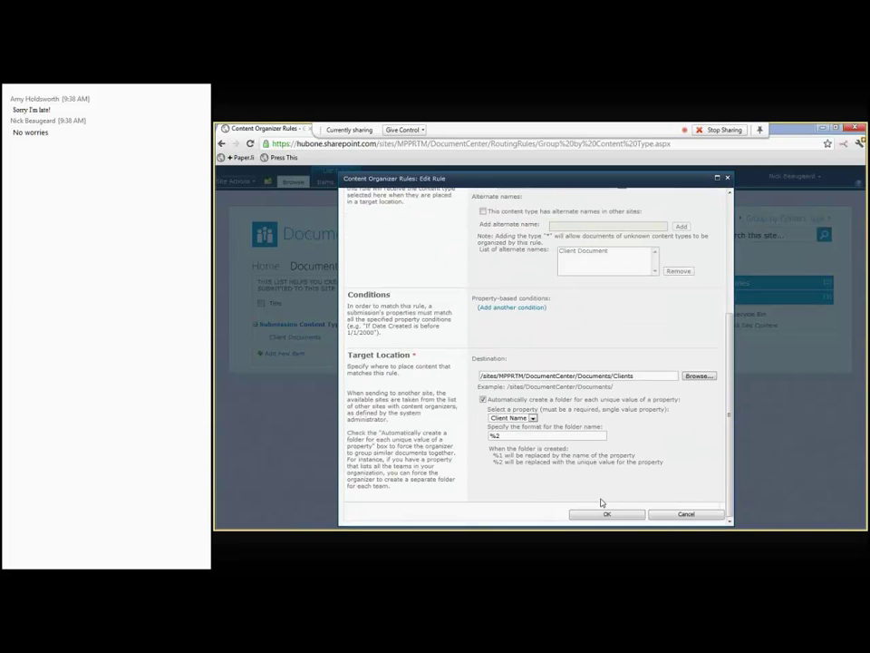
pyautogui.click(604, 513)
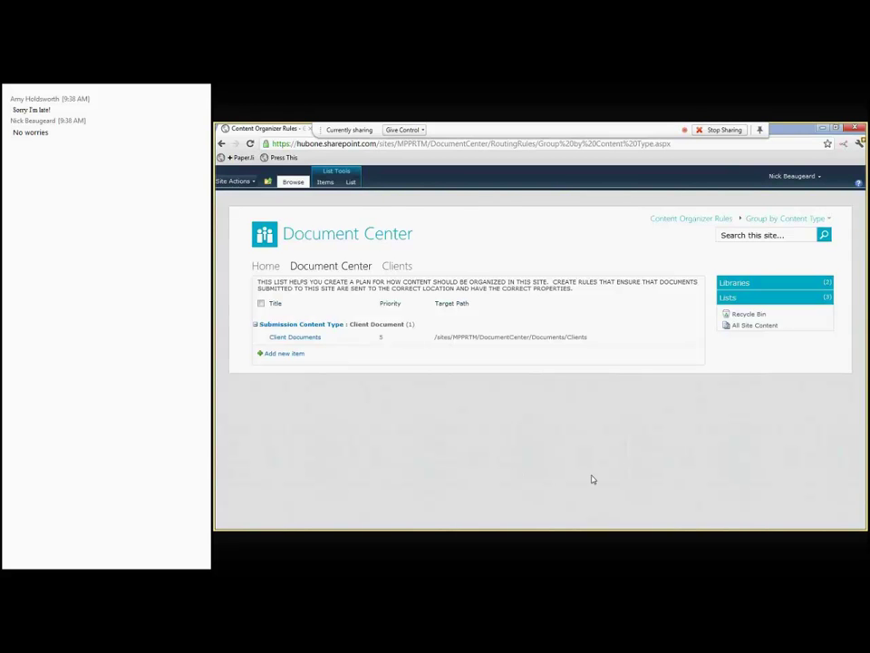
# - Revisit the site settings, return to the Document Center home page, and open the Documents library's settings
pyautogui.click(255, 181)
pyautogui.click(277, 343)
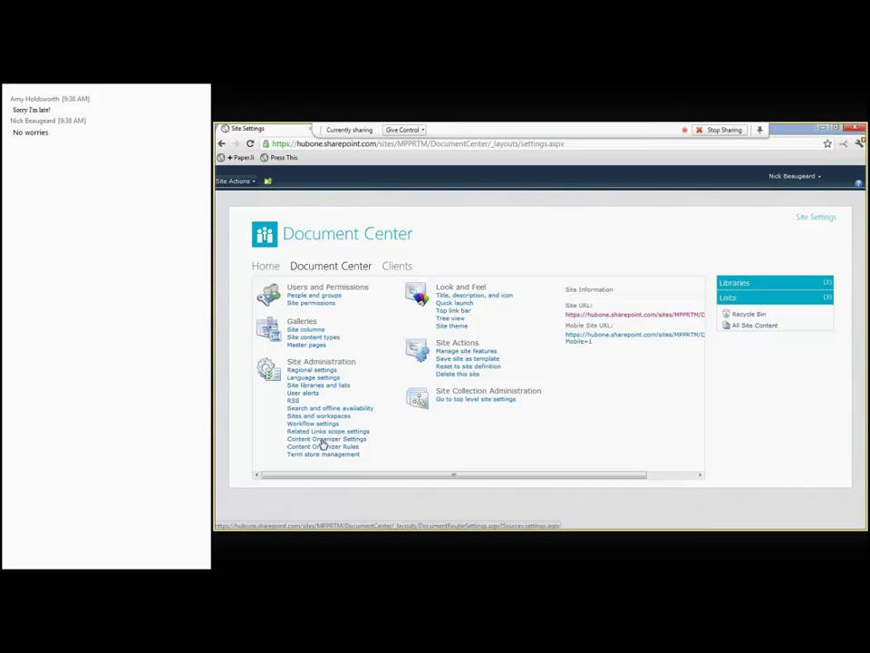
pyautogui.click(321, 268)
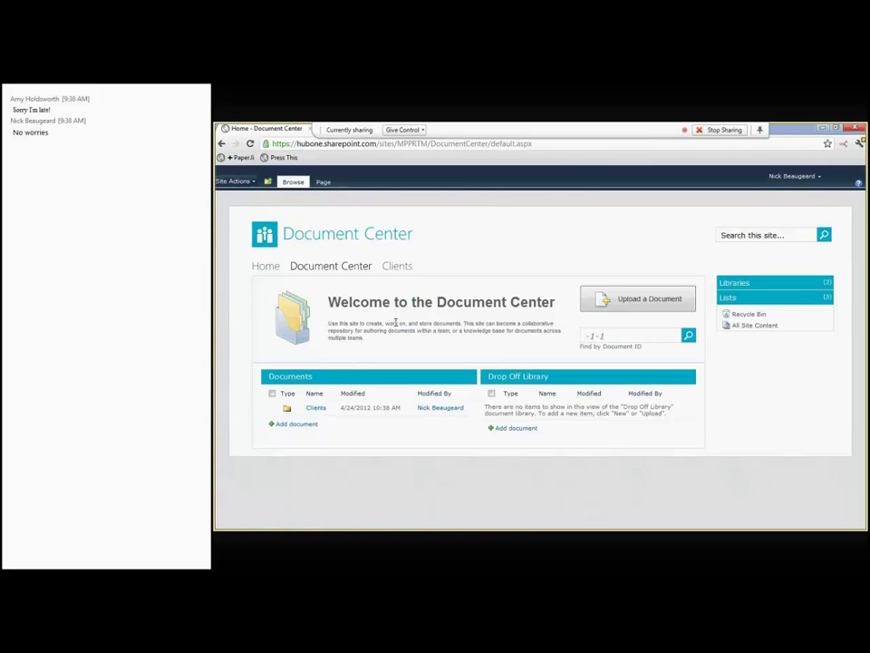
pyautogui.click(315, 381)
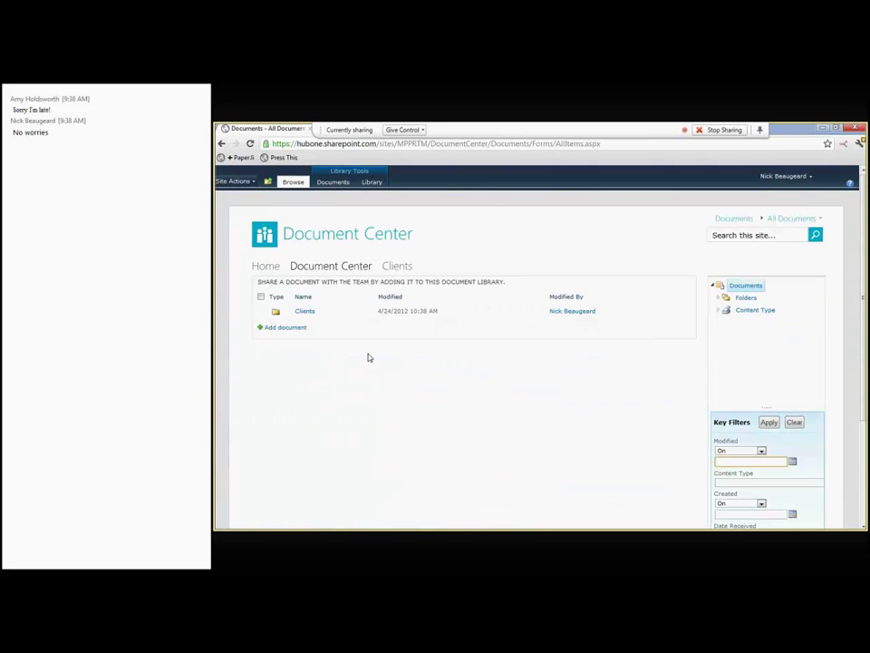
pyautogui.click(373, 182)
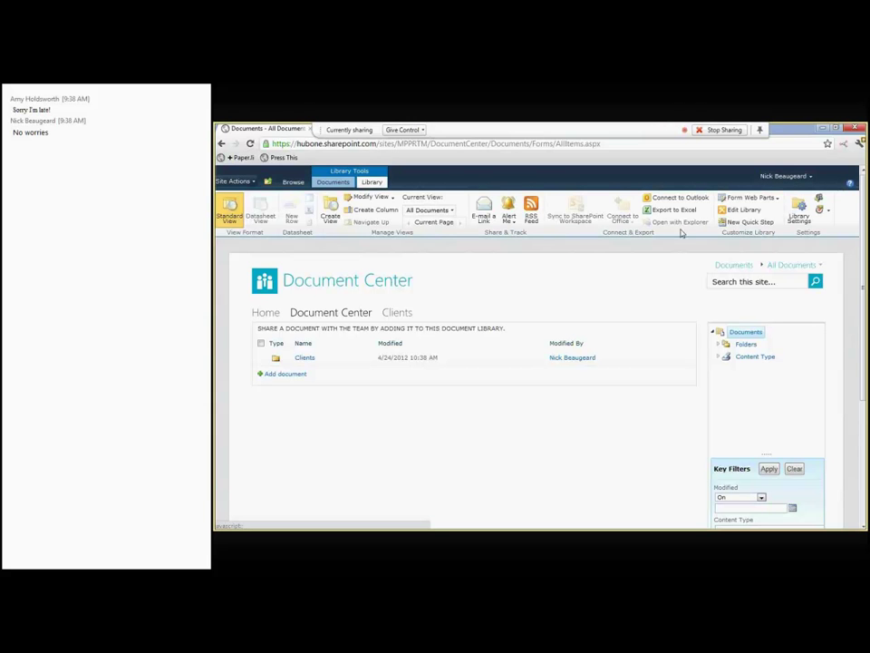
pyautogui.click(801, 212)
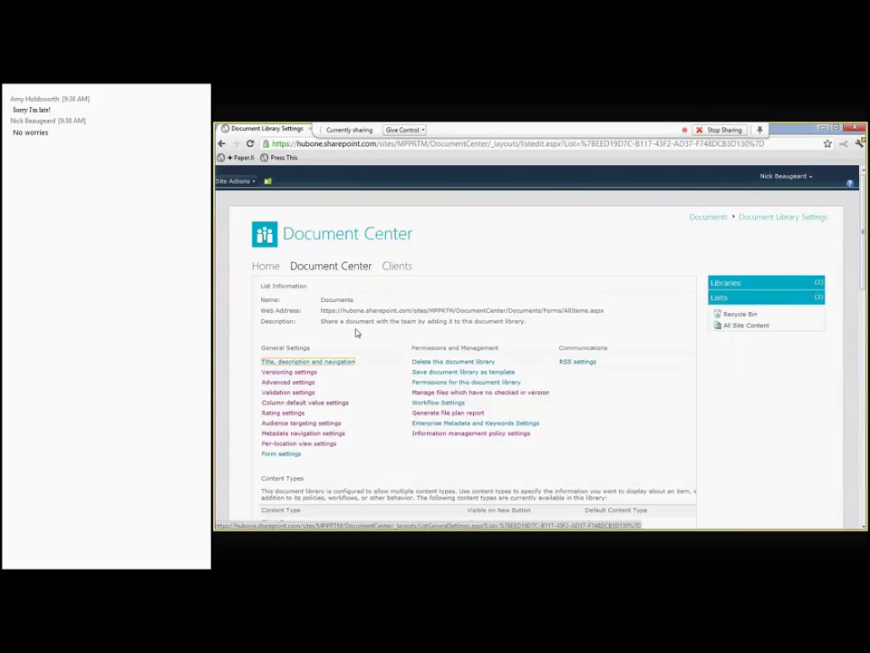
# - Examine the content types available in the Documents library, including the details of Letter Enc Activity Statement
pyautogui.scroll(-1, 335, 345)
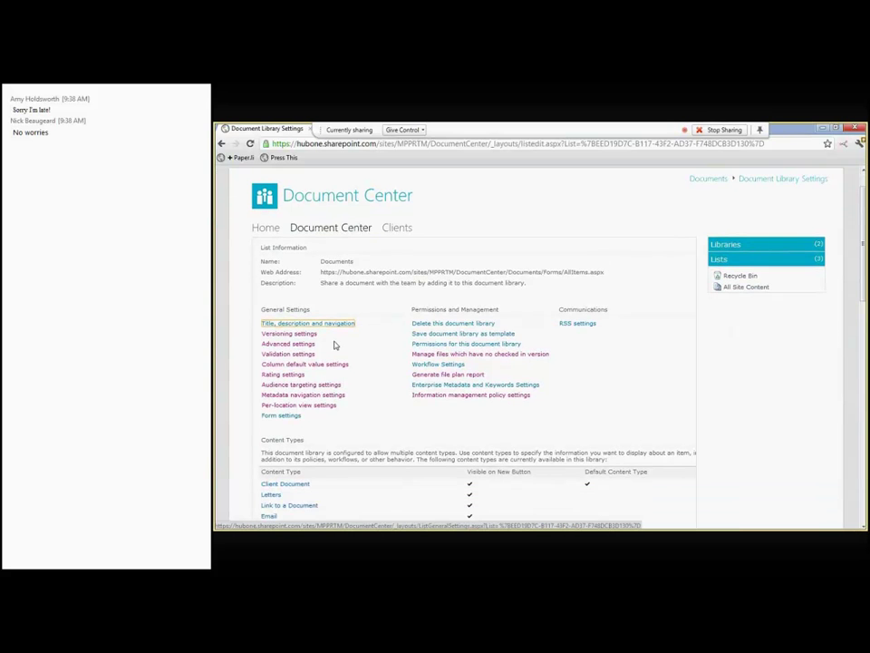
pyautogui.scroll(-2, 333, 348)
pyautogui.scroll(-1, 301, 219)
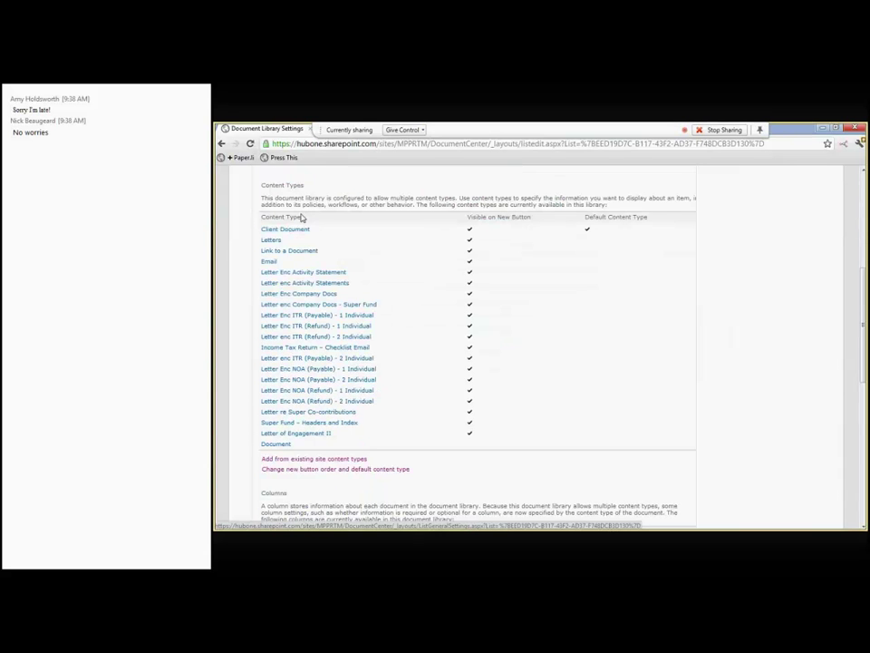
pyautogui.click(295, 276)
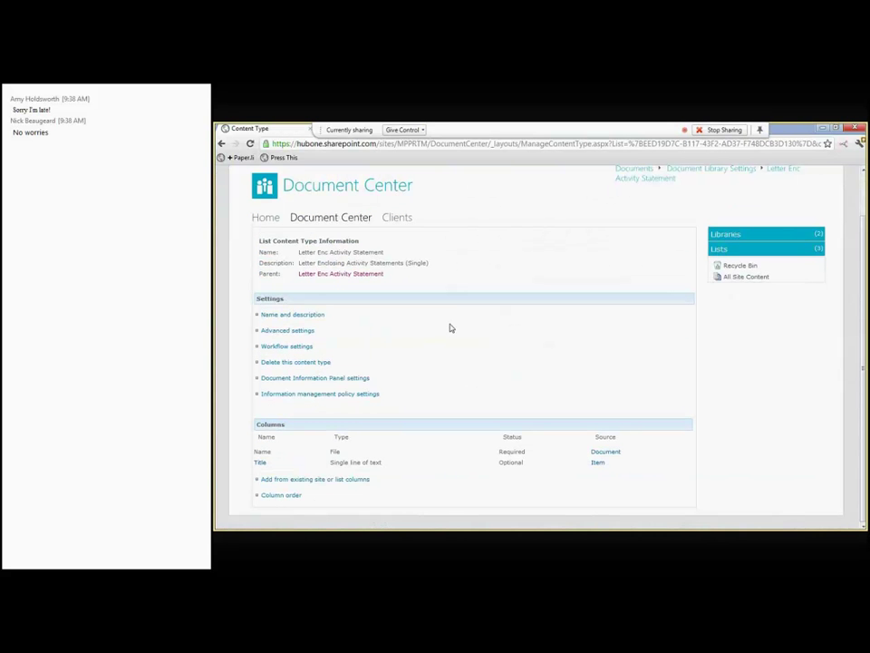
pyautogui.click(221, 144)
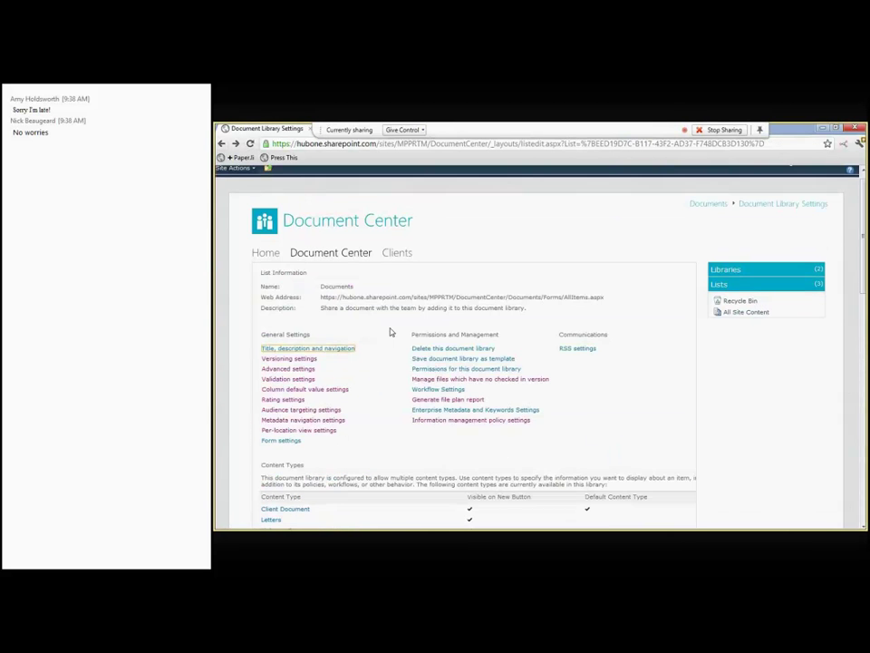
pyautogui.scroll(-2, 380, 389)
pyautogui.scroll(-1, 354, 405)
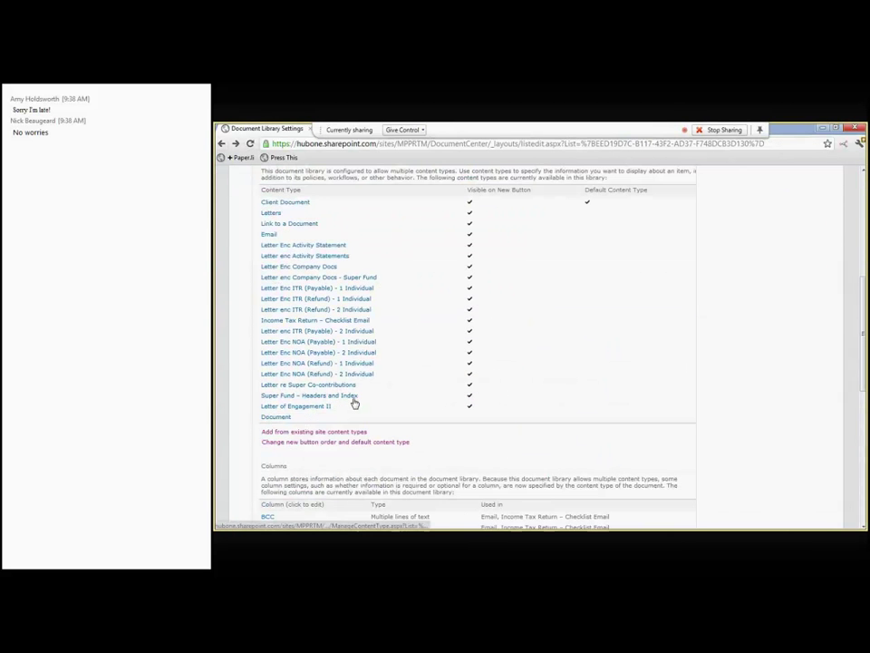
# - Hide all content types except Client Document and Letter of Engagement II from the Documents library's new button and save the visibility settings
pyautogui.click(331, 444)
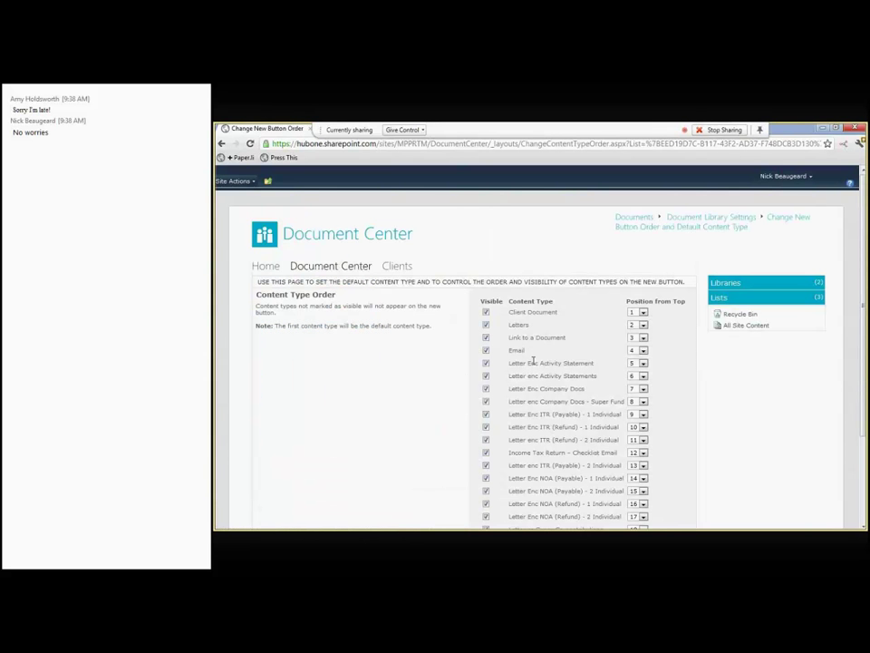
pyautogui.scroll(-3, 533, 362)
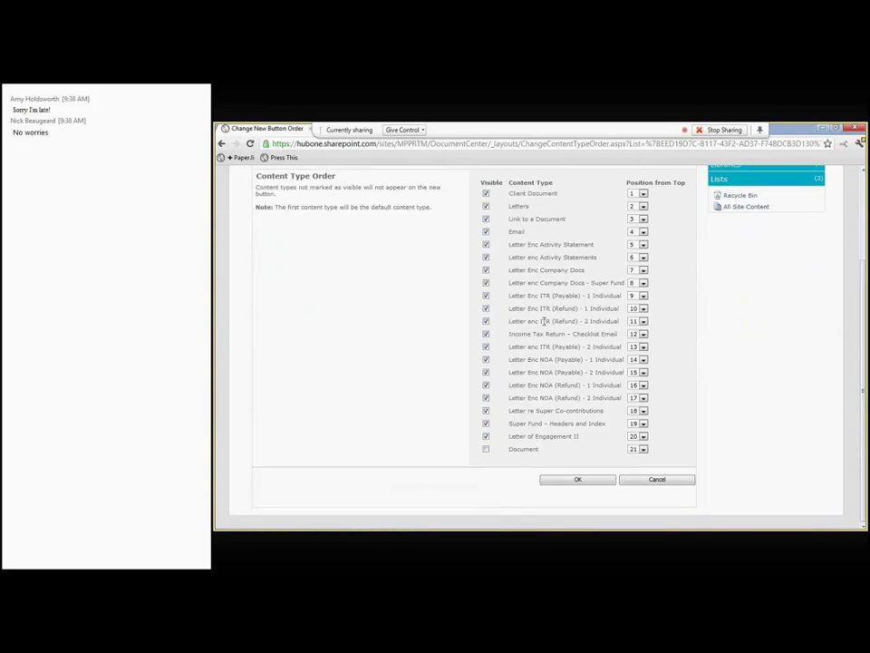
pyautogui.click(486, 424)
pyautogui.click(486, 411)
pyautogui.click(486, 398)
pyautogui.click(486, 385)
pyautogui.click(486, 372)
pyautogui.click(486, 359)
pyautogui.click(486, 346)
pyautogui.click(486, 334)
pyautogui.click(486, 320)
pyautogui.click(486, 308)
pyautogui.click(485, 296)
pyautogui.click(486, 283)
pyautogui.click(486, 271)
pyautogui.click(486, 257)
pyautogui.click(486, 245)
pyautogui.click(486, 232)
pyautogui.click(485, 219)
pyautogui.click(486, 206)
pyautogui.click(594, 479)
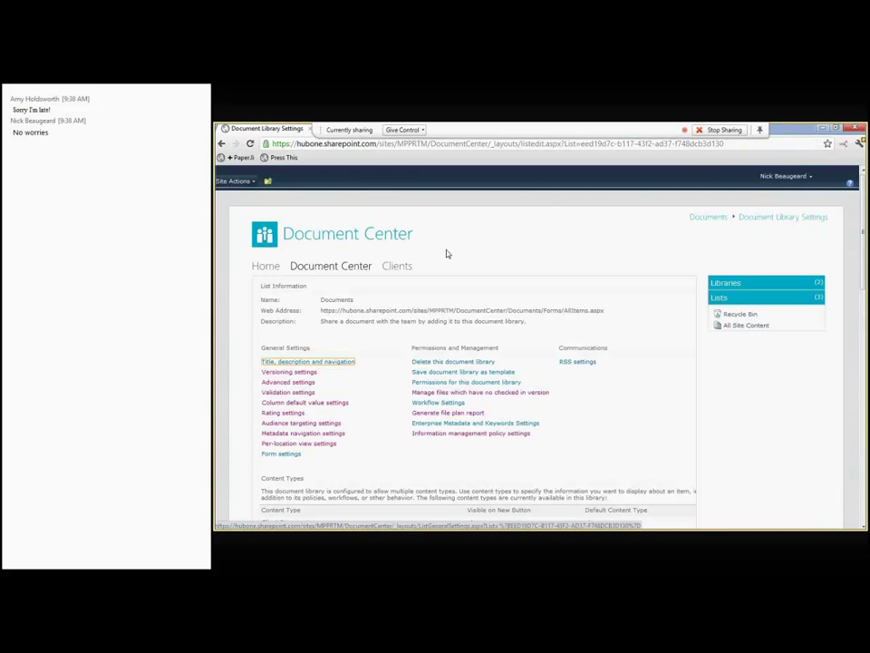
# - Return to the Documents library through the Document Center home page and check the document types offered for a new document
pyautogui.click(332, 266)
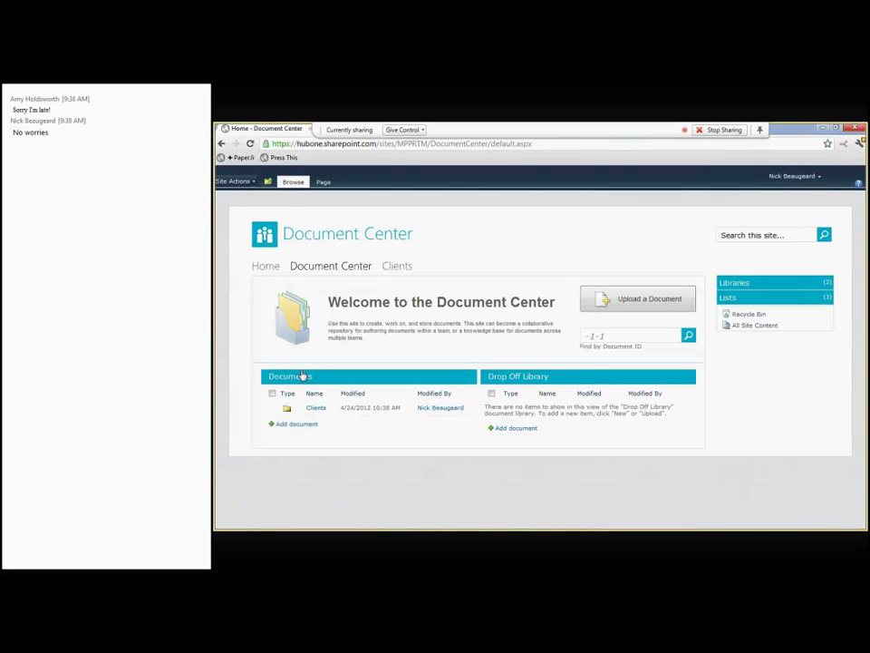
pyautogui.click(308, 376)
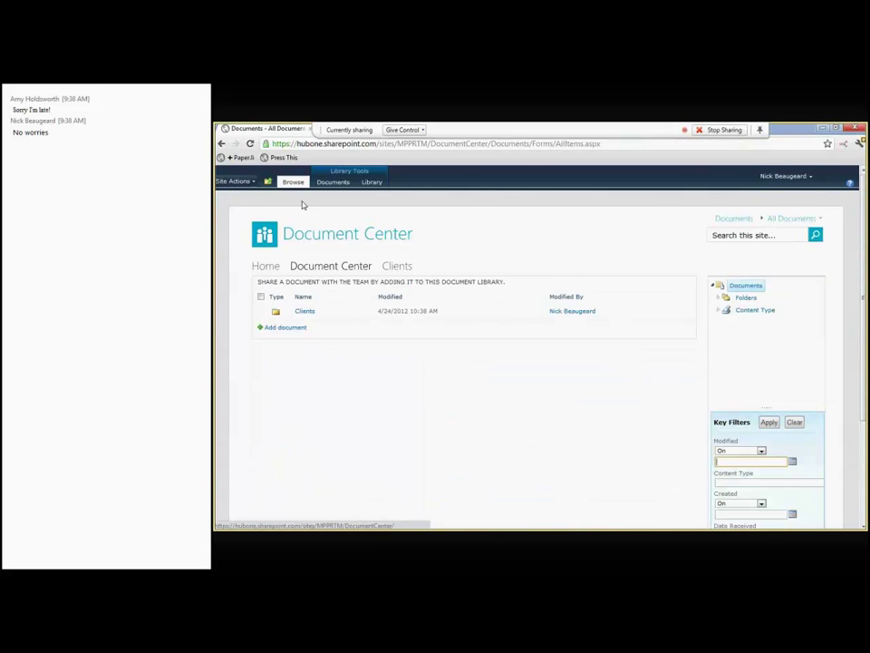
pyautogui.click(332, 181)
pyautogui.click(246, 220)
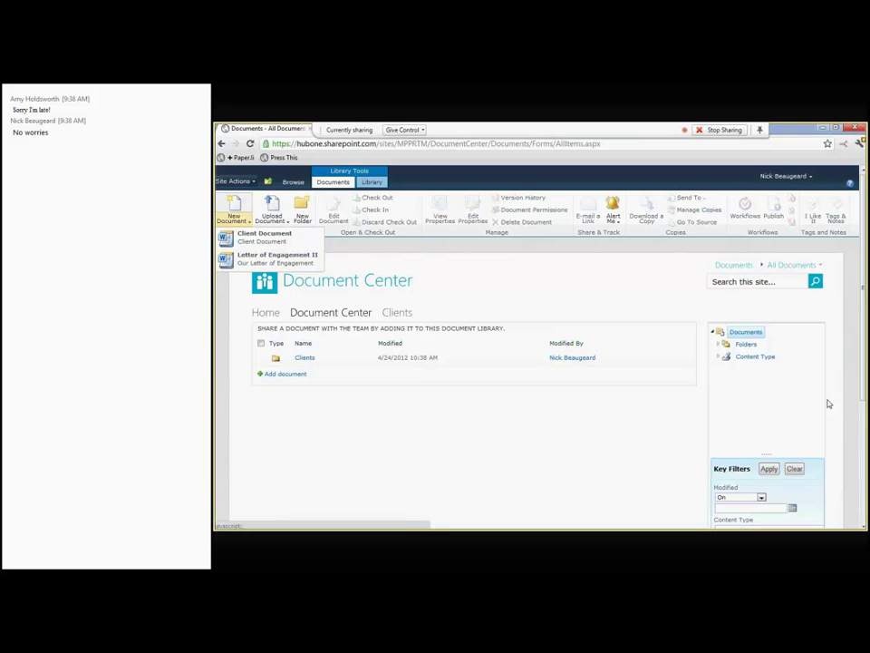
# - Filter the Documents library by the Client Document content type using the key filters
pyautogui.moveTo(860, 355); pyautogui.dragTo(856, 447)
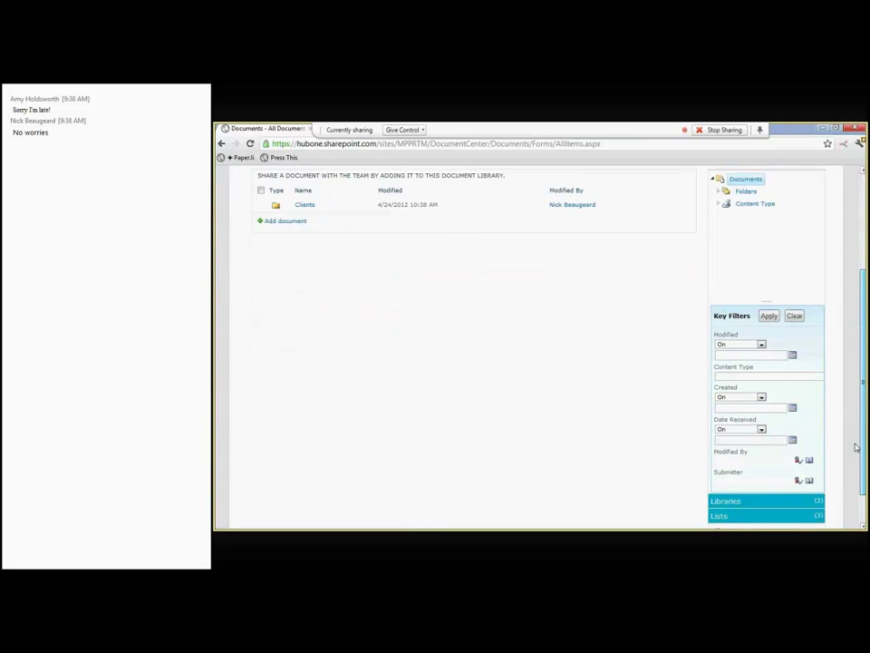
pyautogui.click(764, 376)
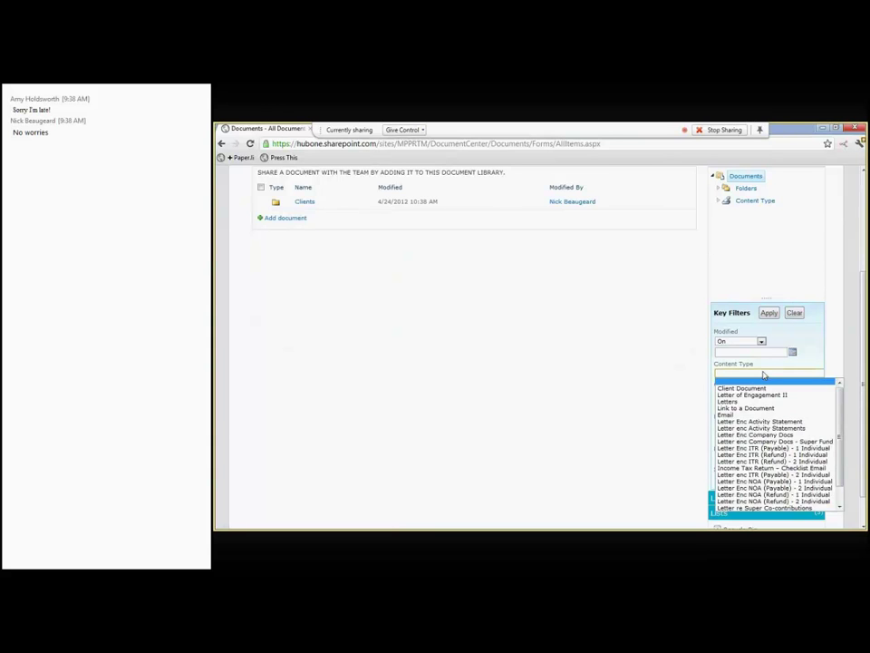
pyautogui.click(763, 388)
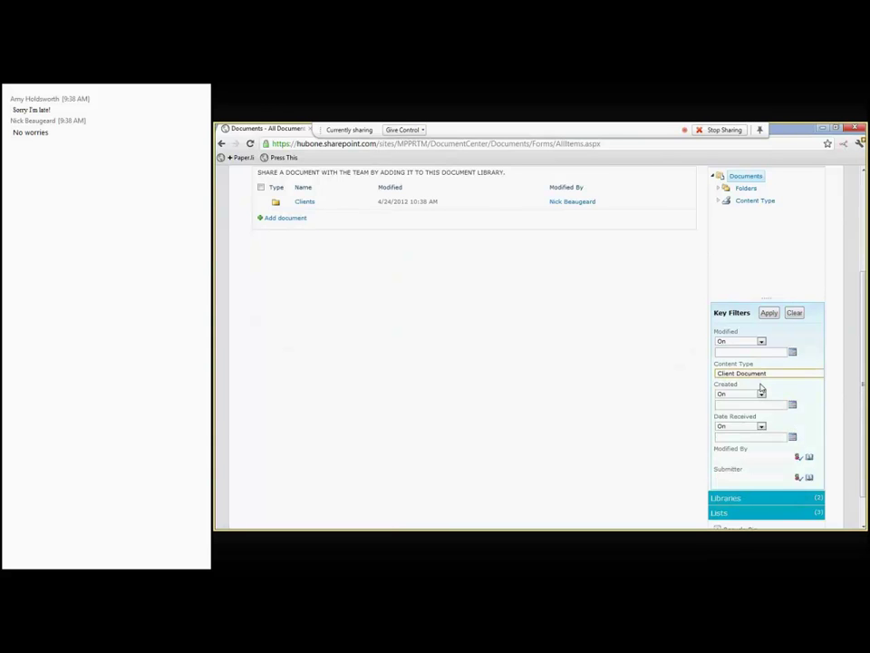
pyautogui.click(769, 313)
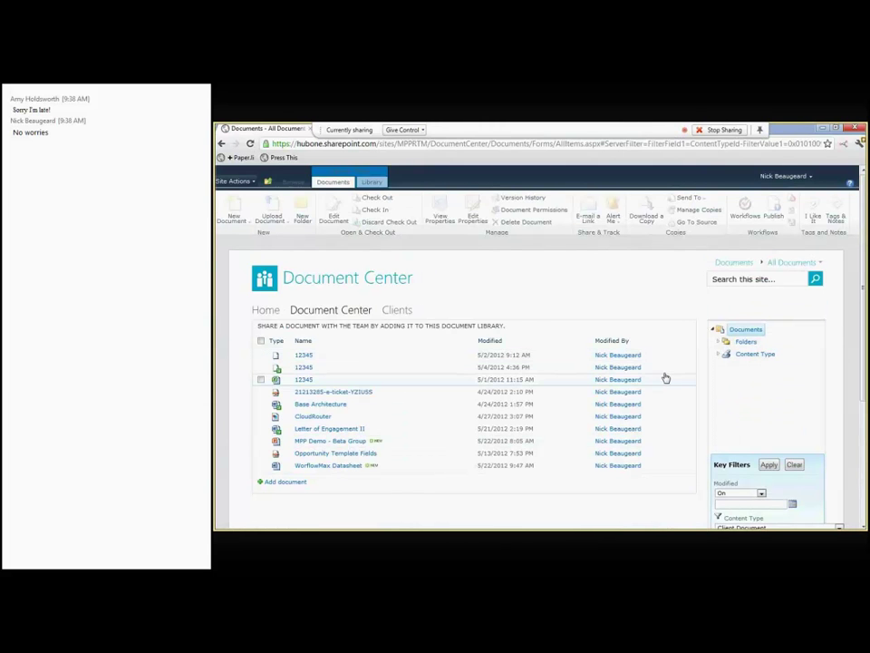
# - Add a key filter for documents created on or after 5/1/2012 and apply it
pyautogui.scroll(-3, 666, 377)
pyautogui.click(761, 361)
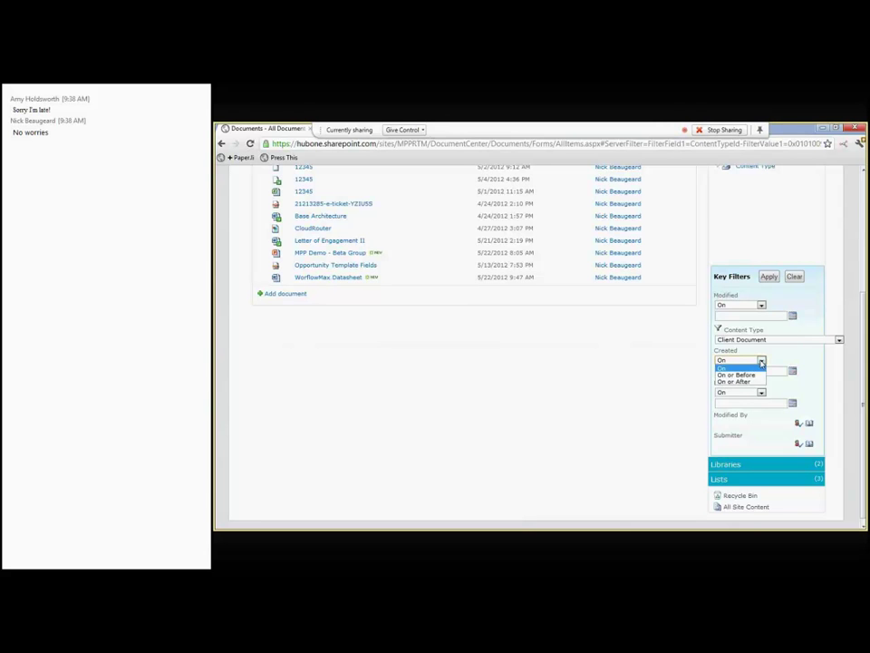
pyautogui.click(741, 382)
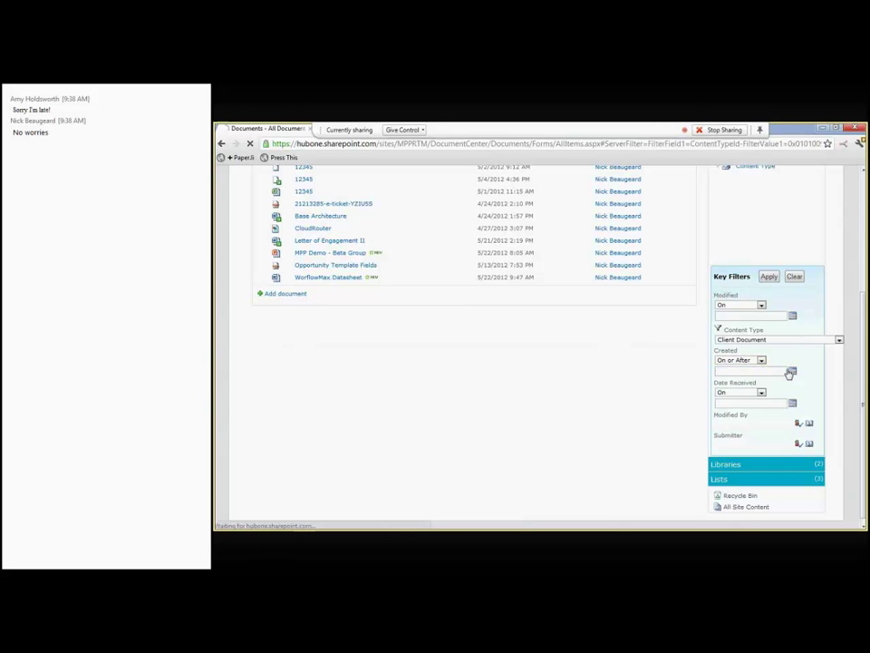
pyautogui.click(793, 370)
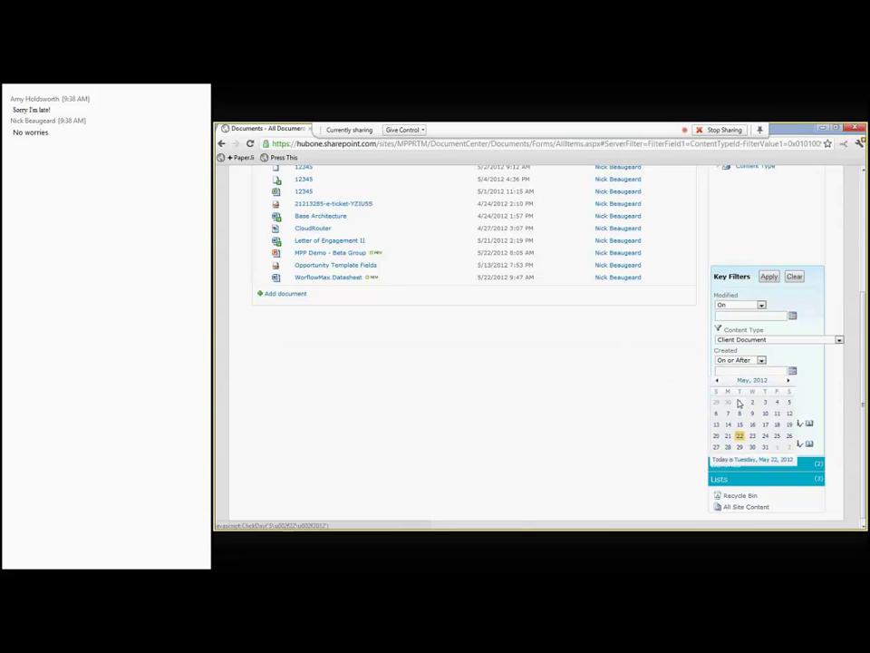
pyautogui.click(740, 402)
pyautogui.click(769, 277)
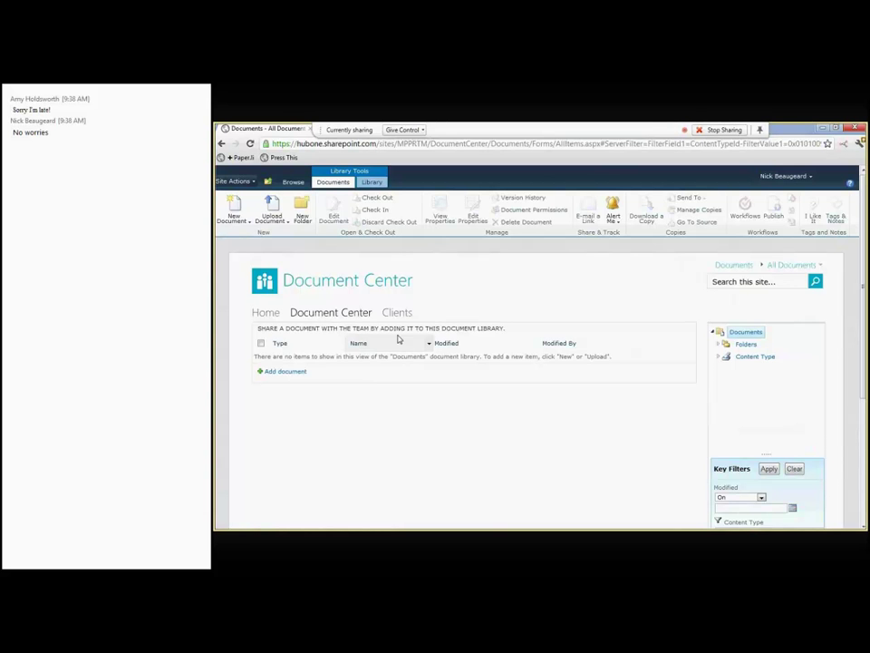
# - Expand the Clients folder in the library's folder hierarchy and view the filtered documents of 2 Oars Bookkeeping
pyautogui.click(717, 347)
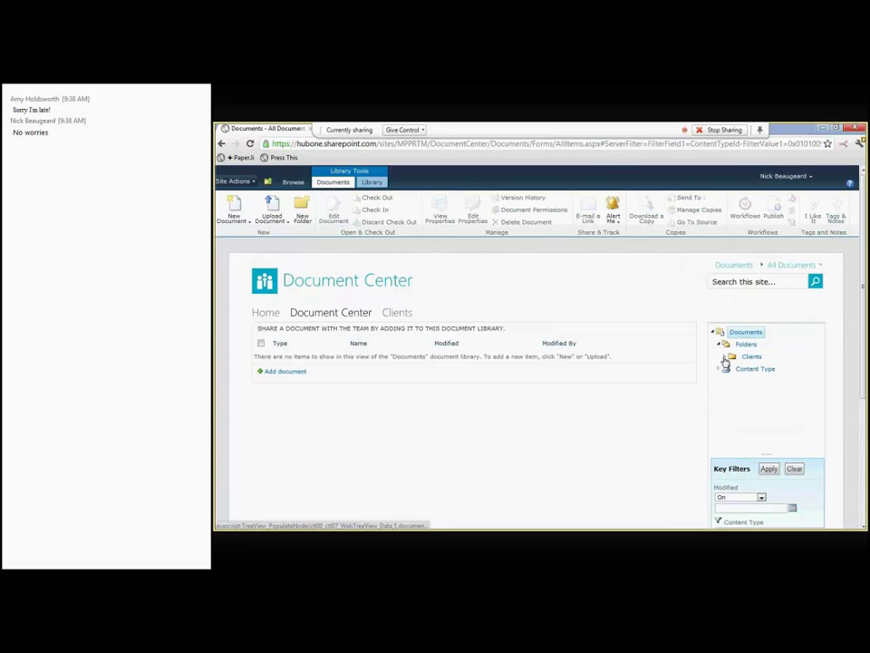
pyautogui.click(724, 359)
pyautogui.click(770, 366)
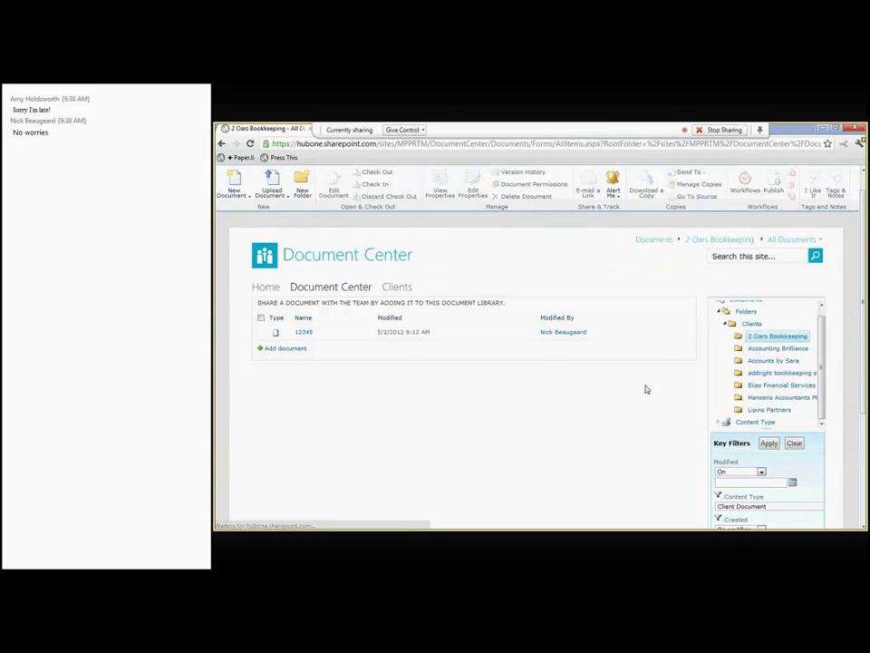
pyautogui.scroll(-1, 783, 377)
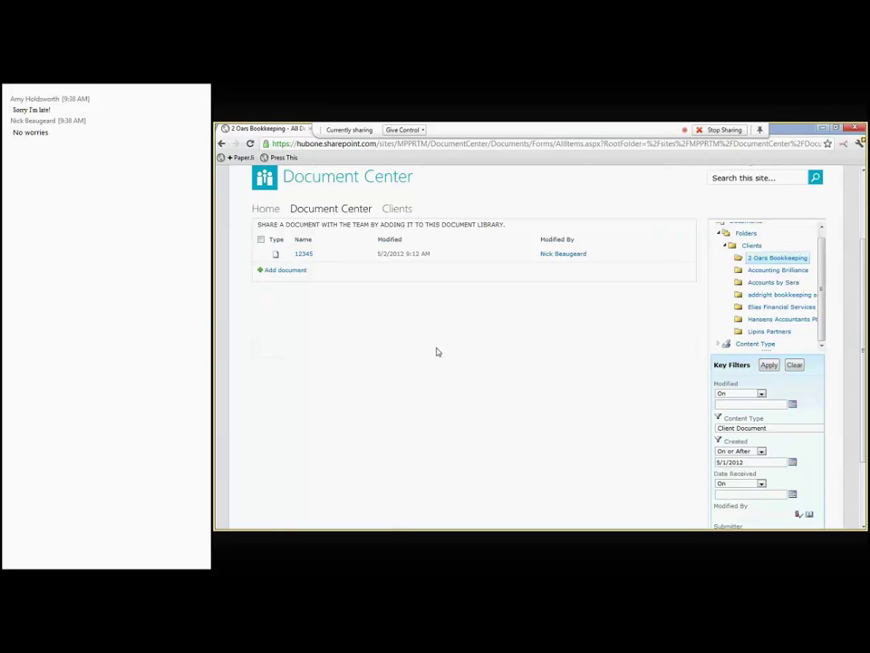
# - Search the Documents library for "hansens" and look through the results
pyautogui.click(734, 176)
pyautogui.write('hansens')
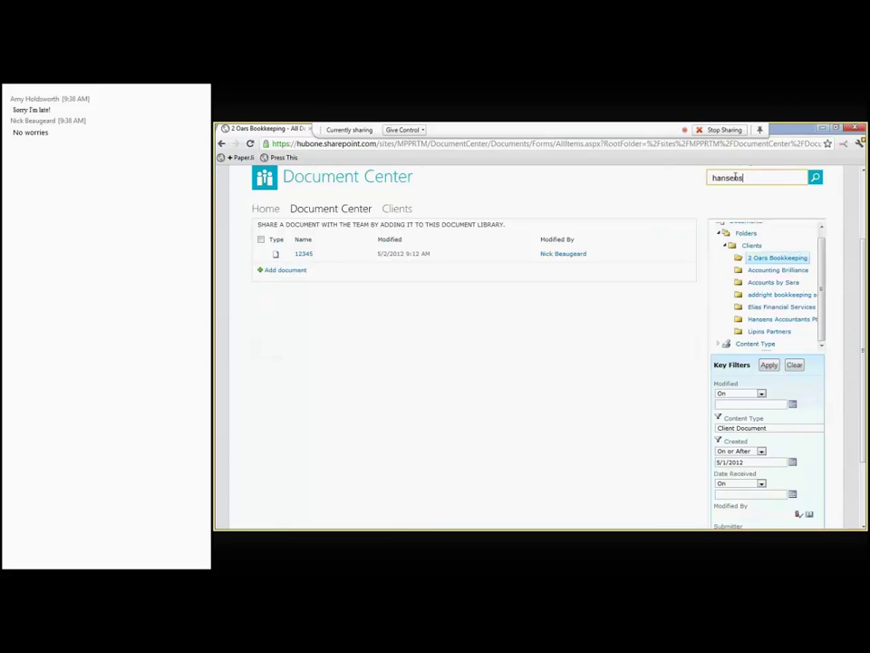
pyautogui.press('Return')
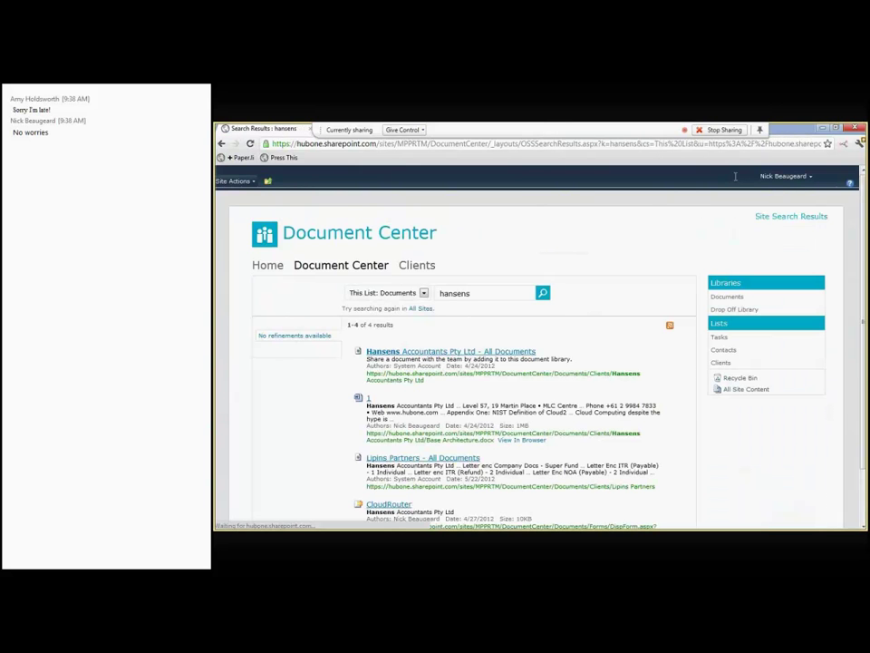
pyautogui.scroll(-2, 413, 452)
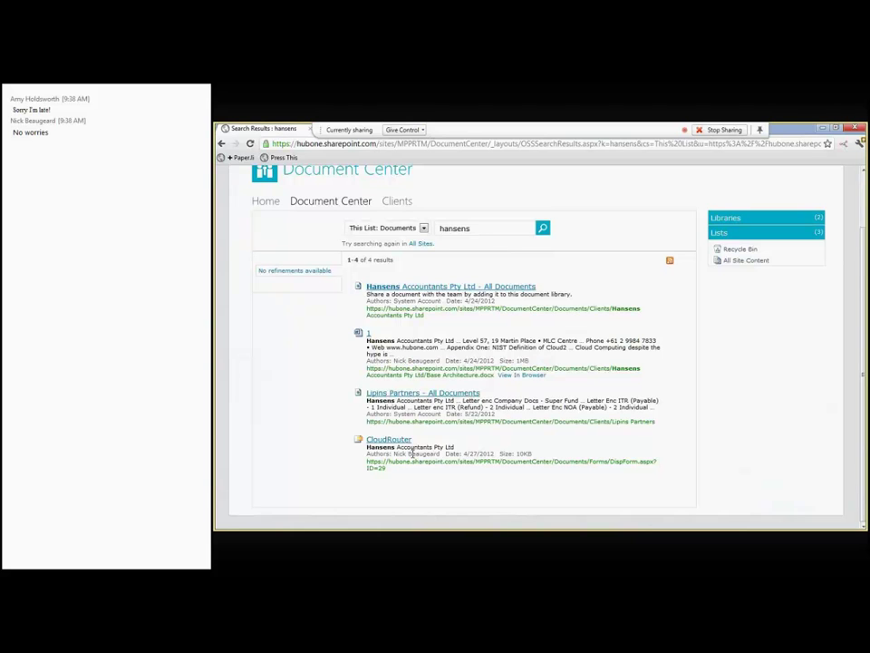